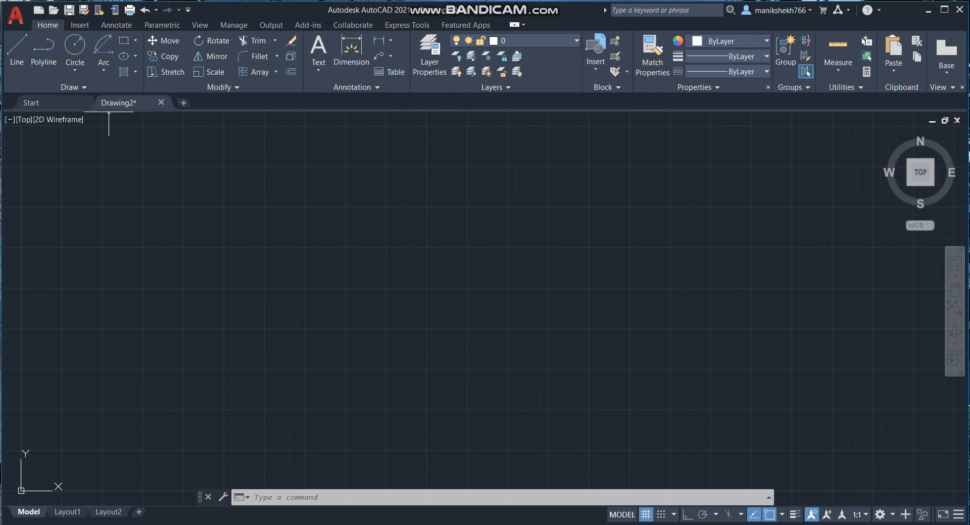
# Draw a chain of nine connected lines zigzagging across the drawing area, snapping to earlier endpoints and finishing at the start point
pyautogui.click(17, 51)
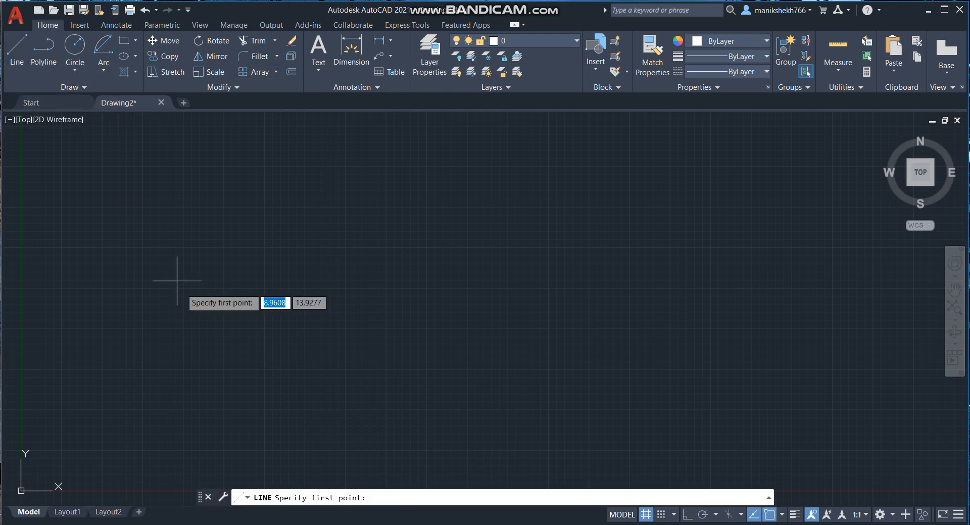
pyautogui.click(222, 314)
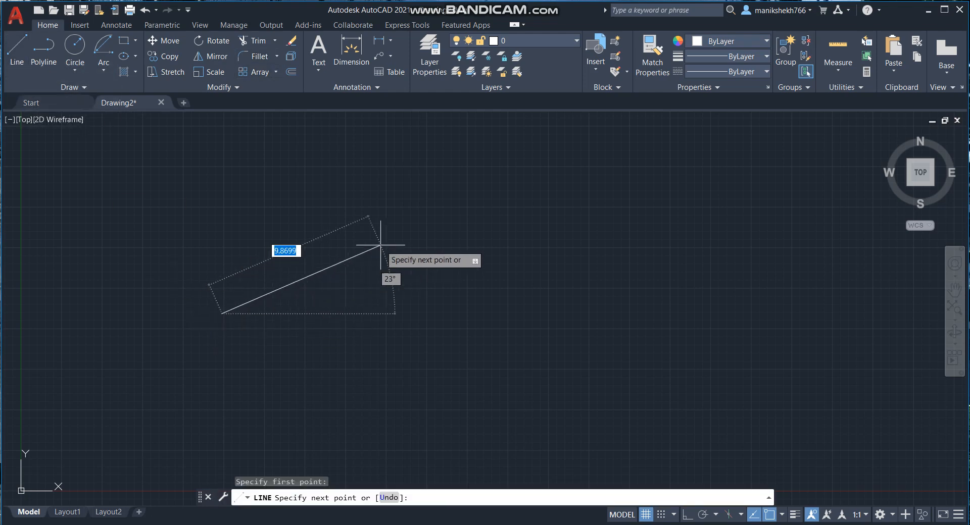
pyautogui.click(398, 234)
pyautogui.click(398, 343)
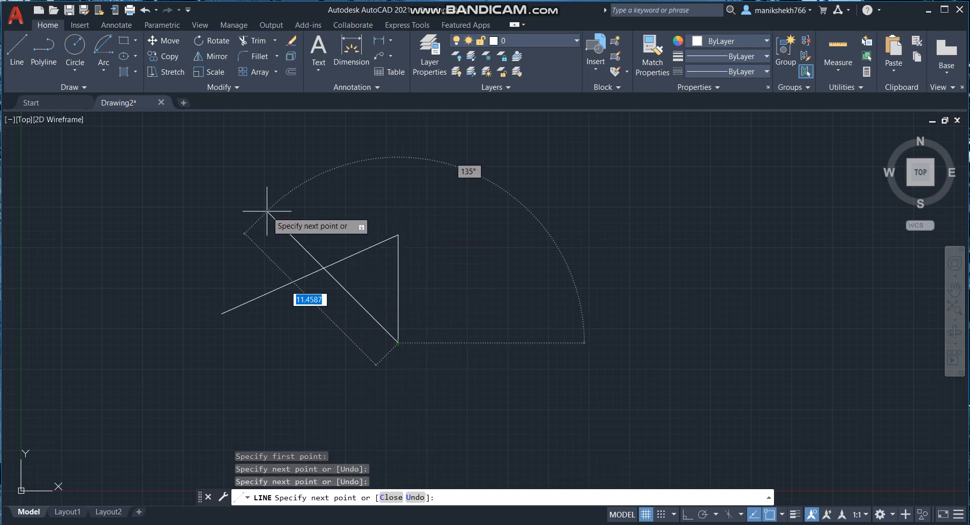
pyautogui.click(268, 212)
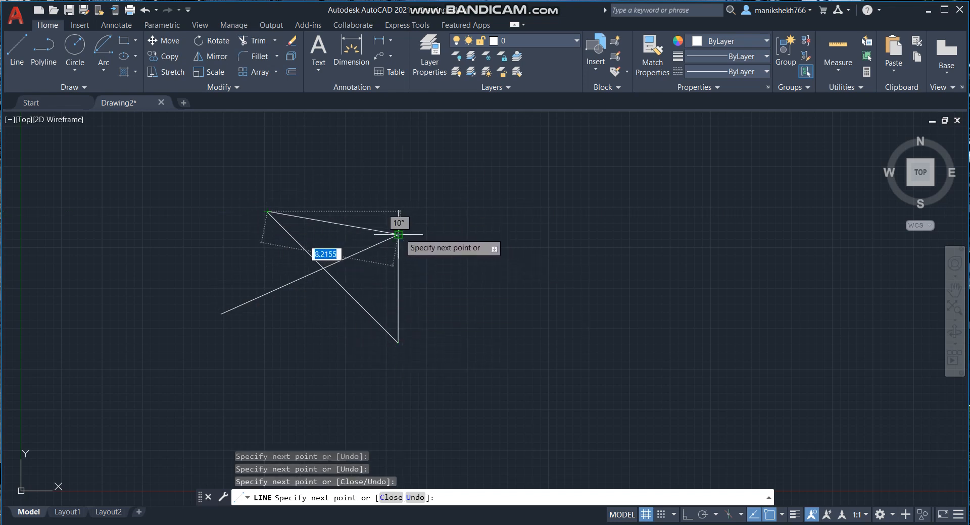
pyautogui.click(398, 235)
pyautogui.click(577, 281)
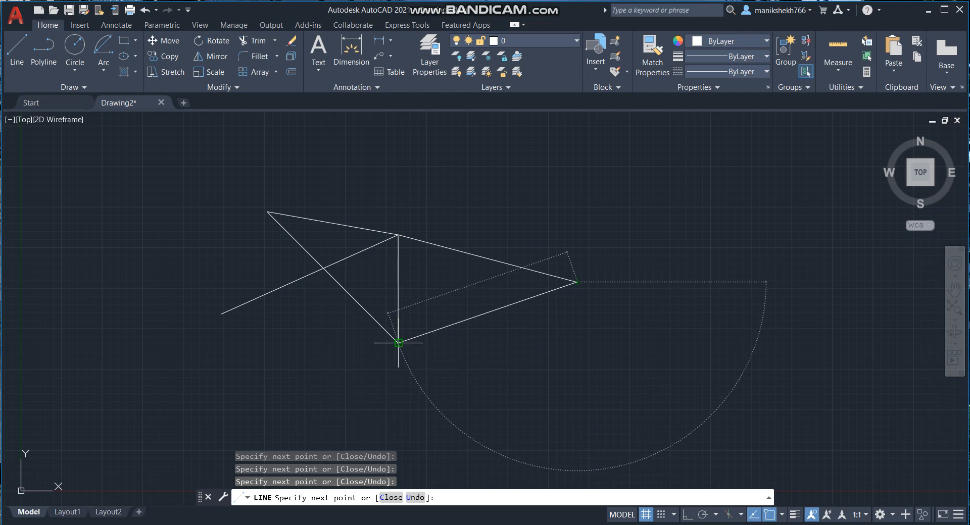
pyautogui.click(398, 343)
pyautogui.click(465, 175)
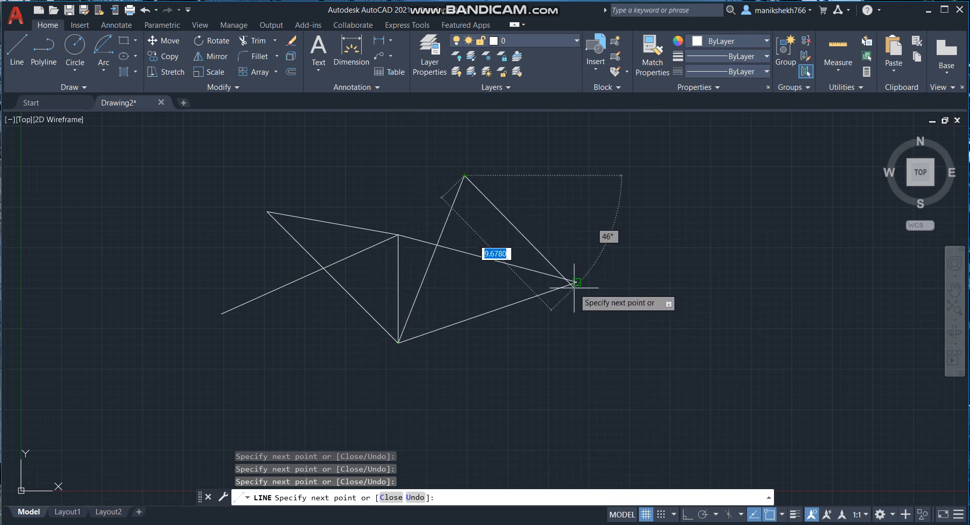
pyautogui.click(577, 283)
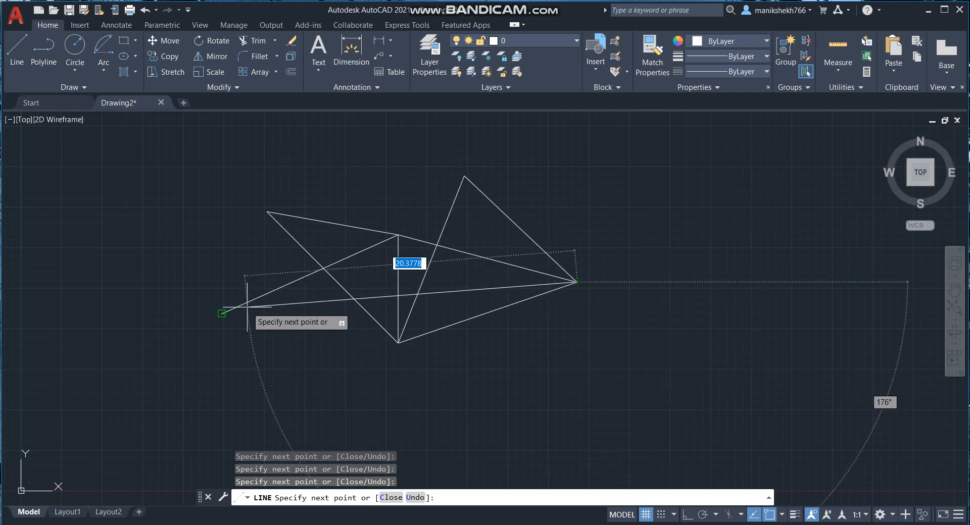
pyautogui.click(222, 313)
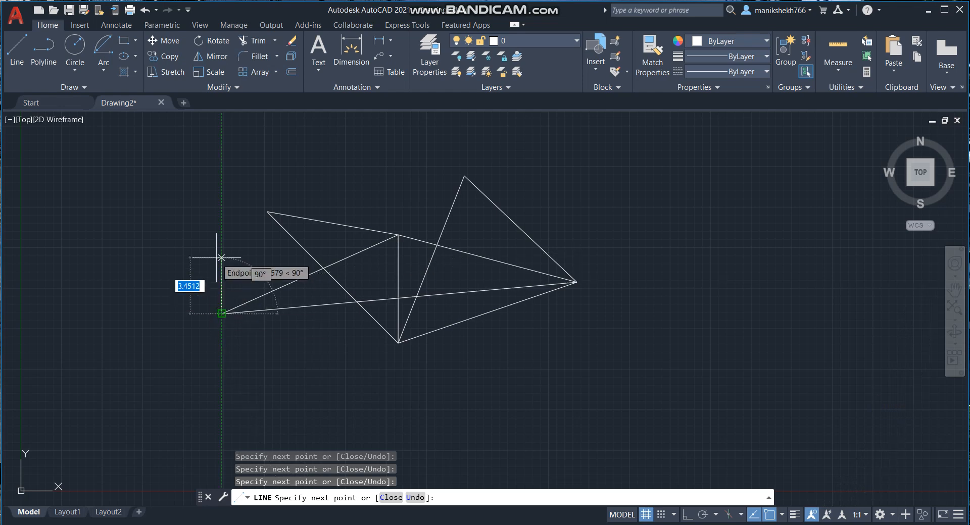
pyautogui.press('Escape')
# Select all nine zigzag lines with a window and erase them
pyautogui.click(191, 135)
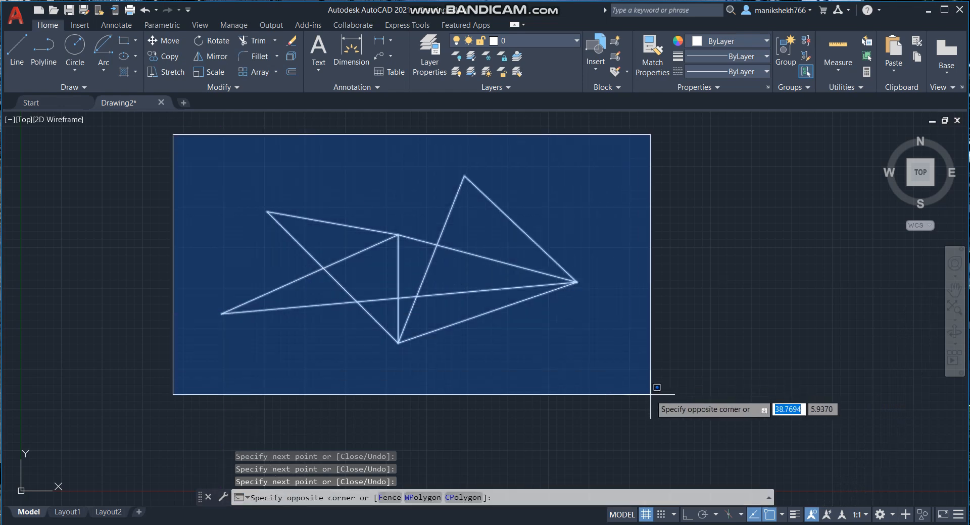
pyautogui.click(650, 392)
pyautogui.press('Delete')
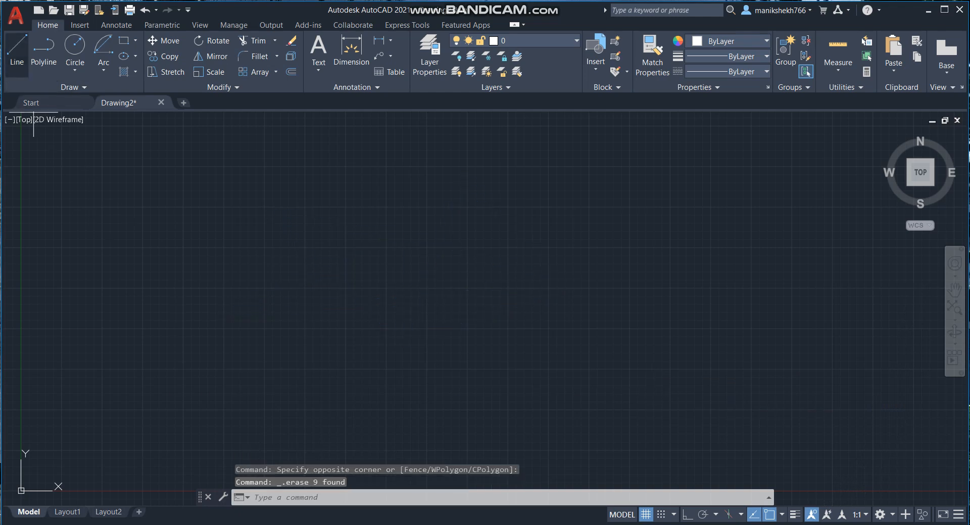
# Draw a single, nearly horizontal line 21 units long in the middle of the drawing area
pyautogui.click(17, 51)
pyautogui.click(181, 250)
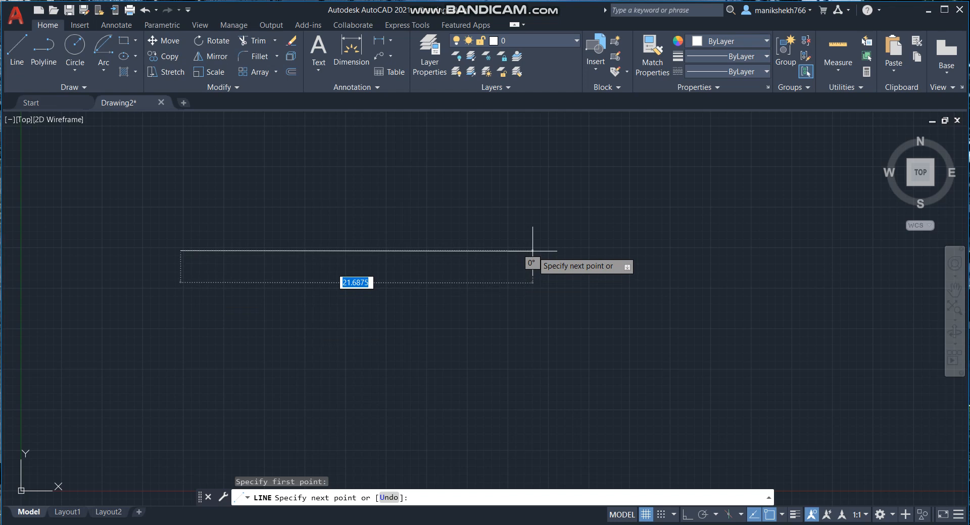
pyautogui.write('21')
pyautogui.press('Return')
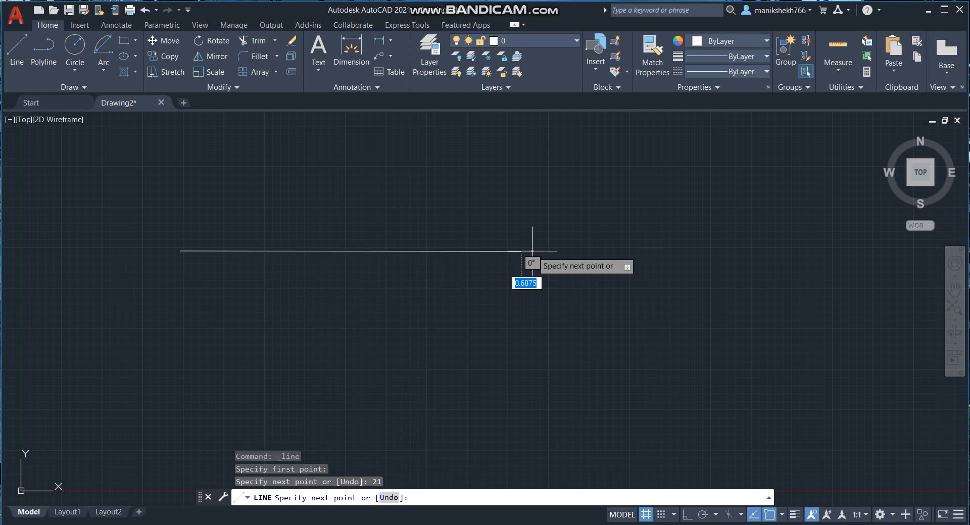
pyautogui.press('Return')
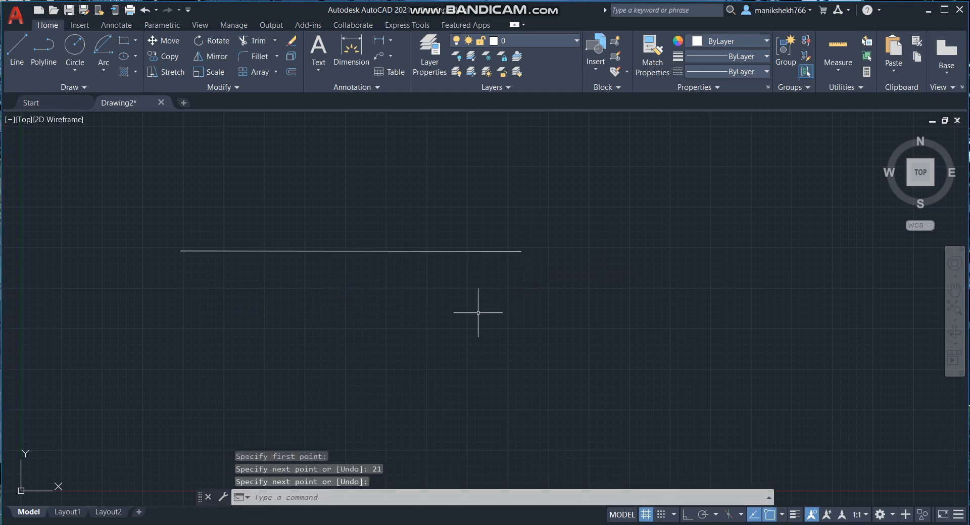
# Window-select the 21-unit line and erase it
pyautogui.click(108, 170)
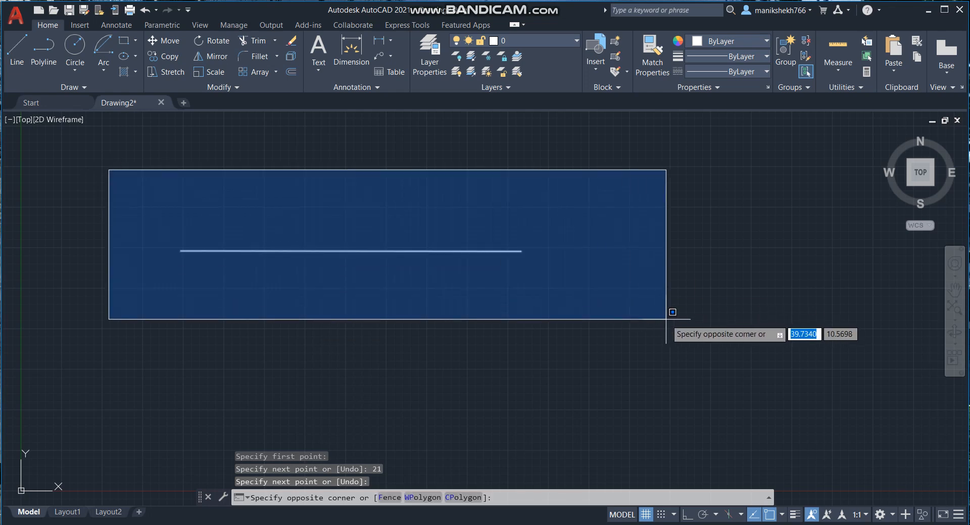
pyautogui.click(665, 320)
pyautogui.press('Delete')
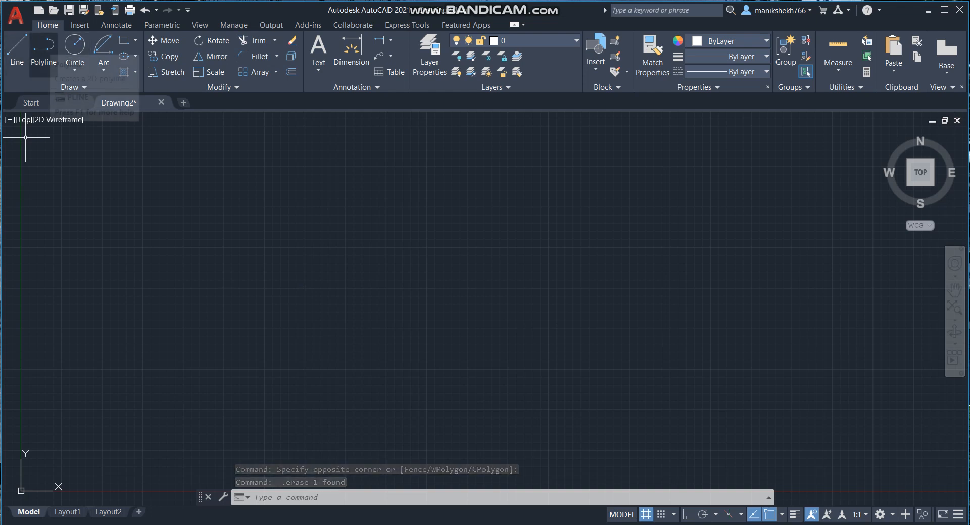
# Draw a seven-segment zigzag polyline with crossing segments, ending on its own second vertex
pyautogui.click(44, 48)
pyautogui.click(204, 329)
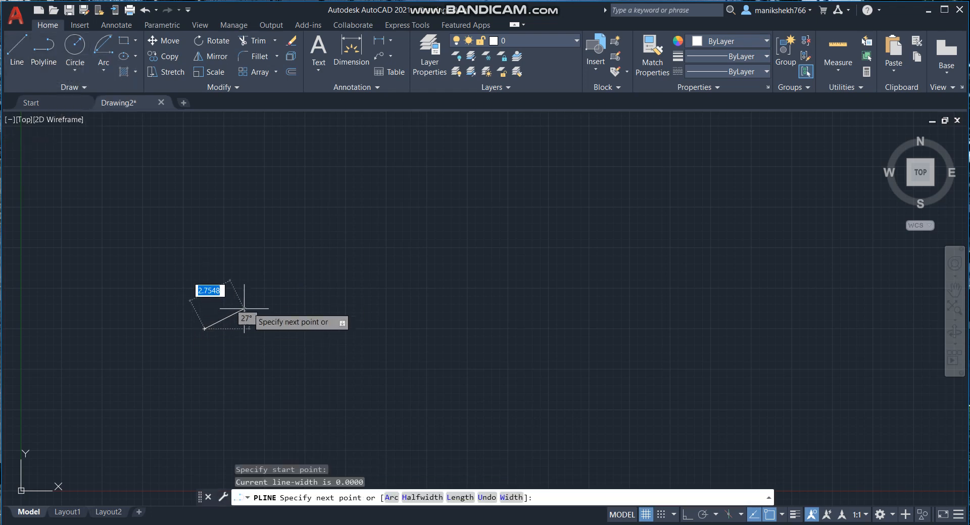
pyautogui.click(419, 221)
pyautogui.click(454, 360)
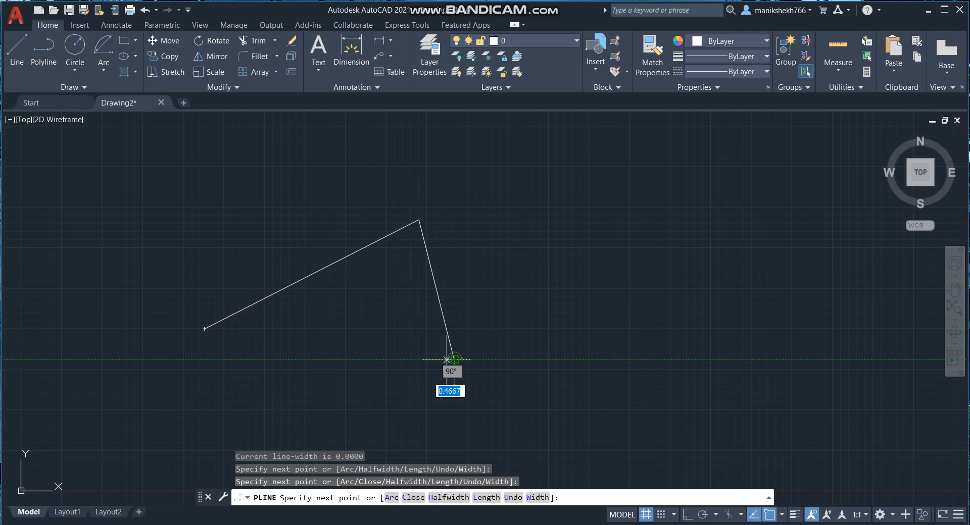
pyautogui.click(222, 167)
pyautogui.click(488, 294)
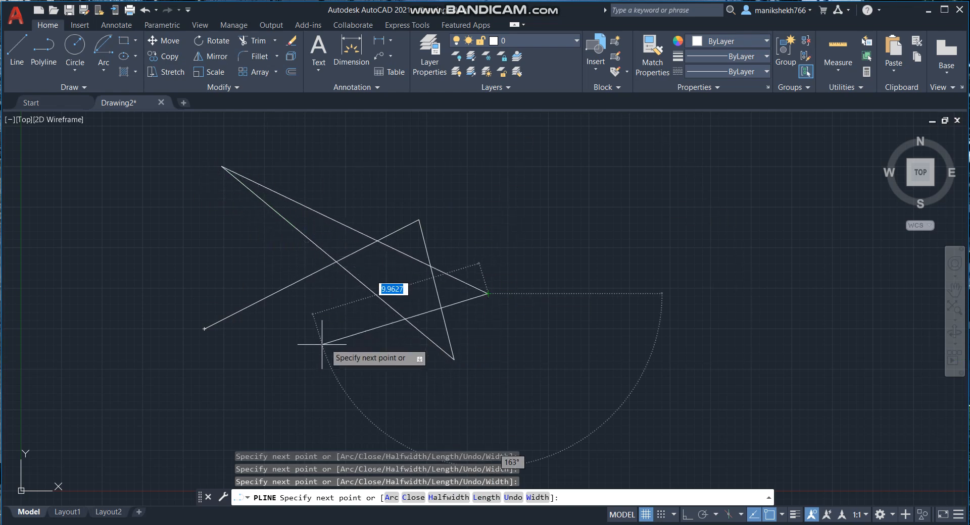
pyautogui.click(294, 357)
pyautogui.click(197, 248)
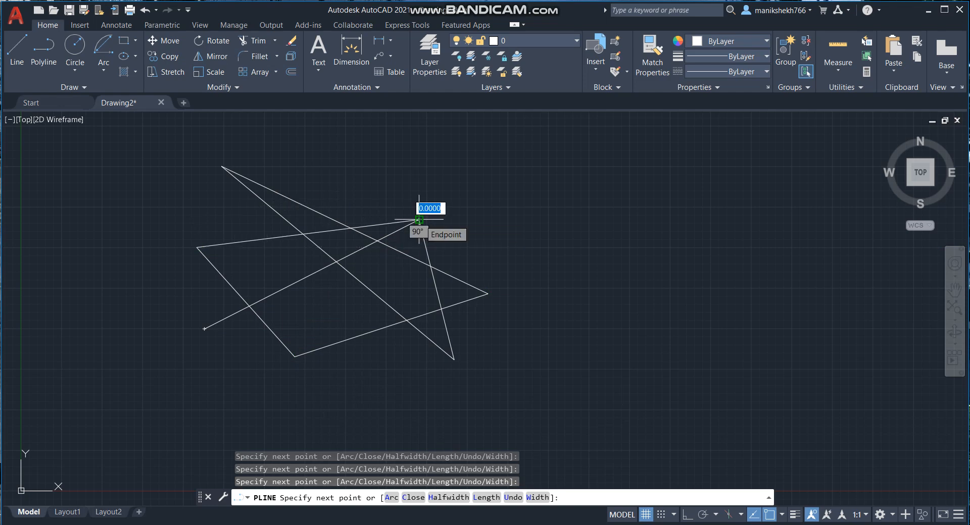
pyautogui.click(418, 221)
pyautogui.press('Return')
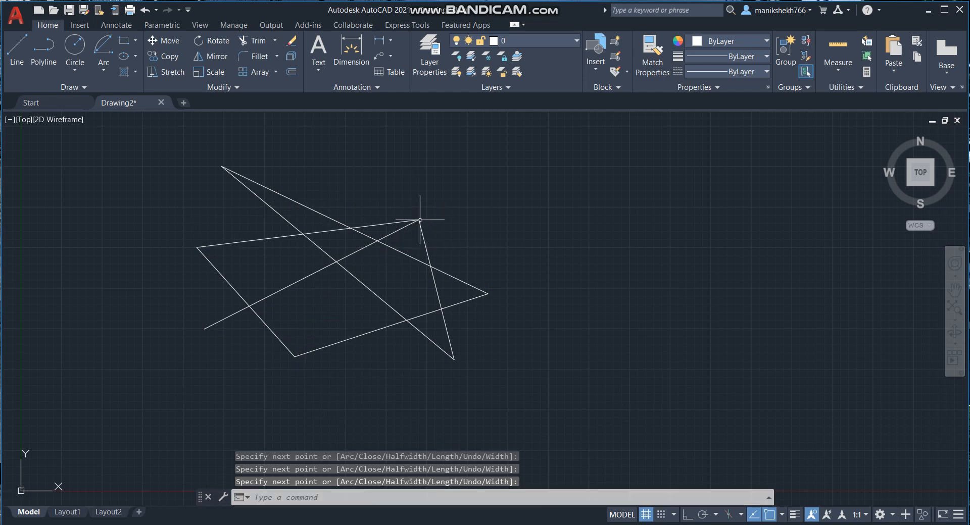
# Window-select the whole zigzag polyline and erase it
pyautogui.click(135, 129)
pyautogui.click(530, 395)
pyautogui.press('Delete')
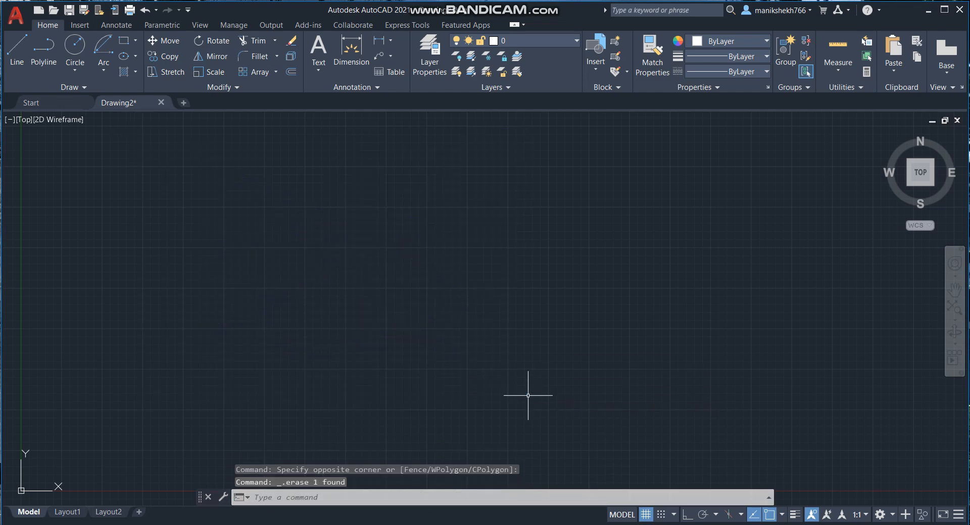
# Draw one nearly horizontal line across the middle of the drawing area with the Line command
pyautogui.click(17, 51)
pyautogui.click(202, 267)
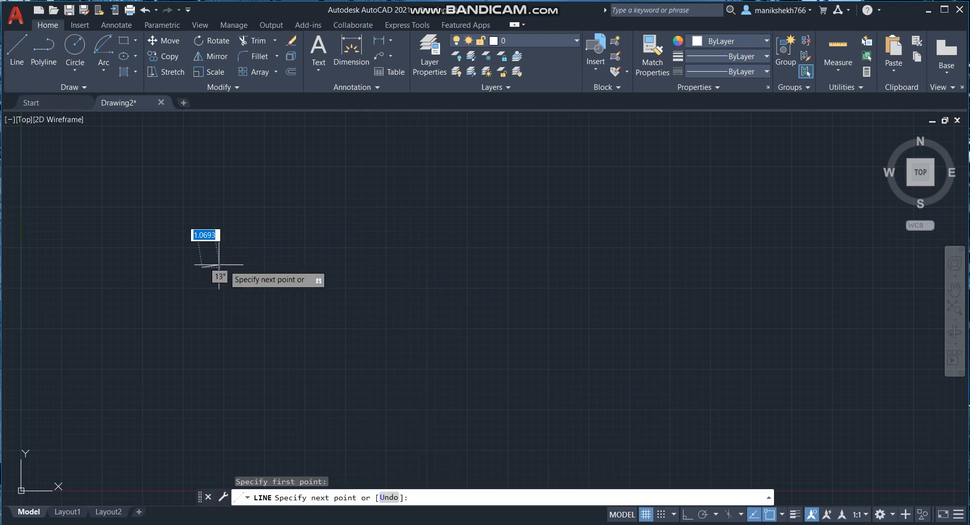
pyautogui.click(467, 263)
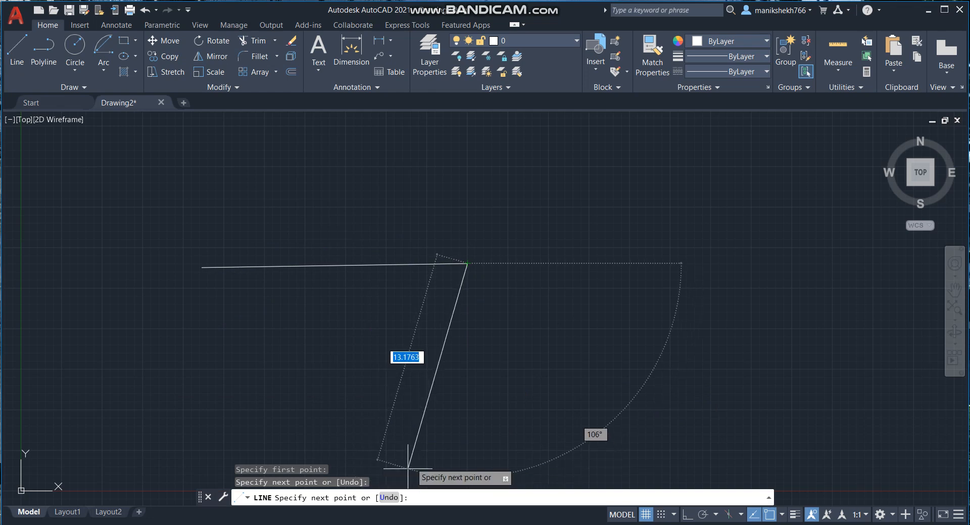
pyautogui.press('Return')
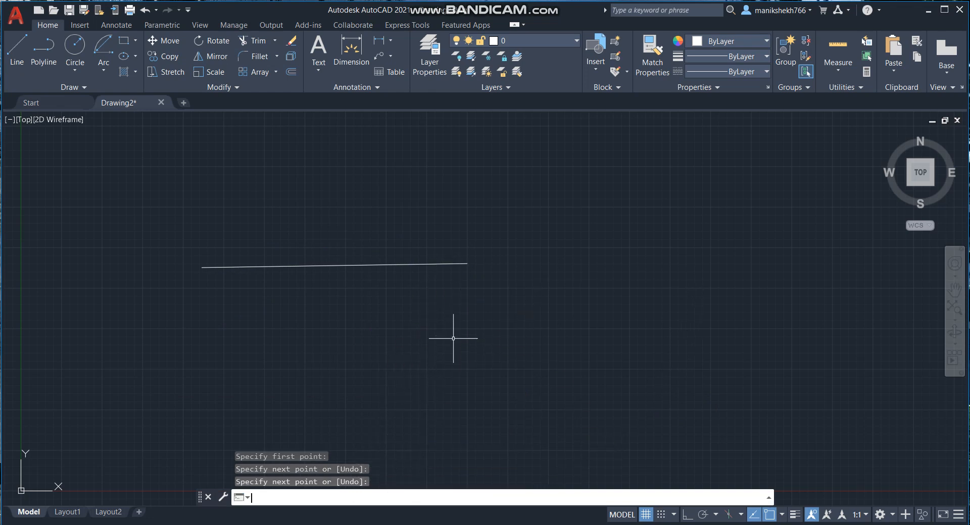
# Draw a single-segment polyline that rises diagonally to the right and crosses the horizontal line
pyautogui.click(44, 51)
pyautogui.click(243, 344)
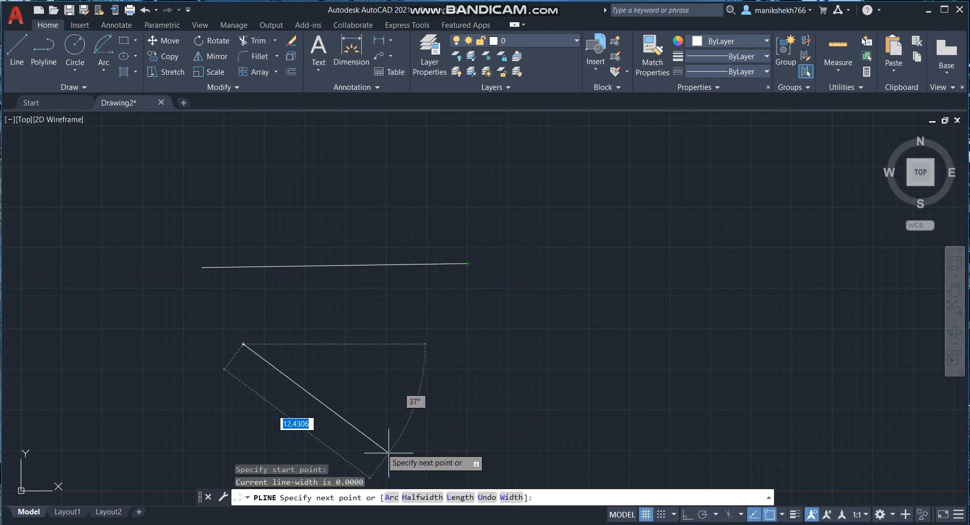
pyautogui.click(331, 196)
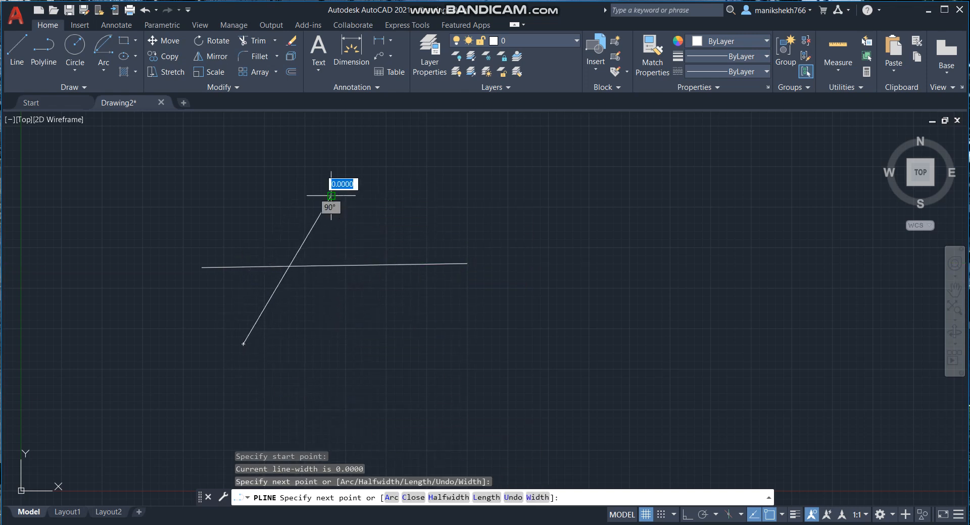
pyautogui.press('Return')
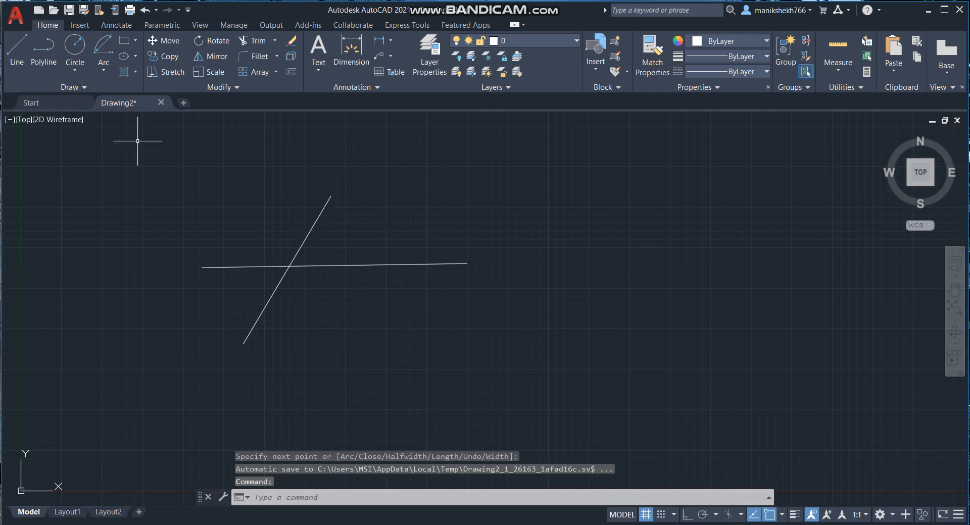
# Window-select both the line and the crossing polyline and erase them
pyautogui.click(145, 144)
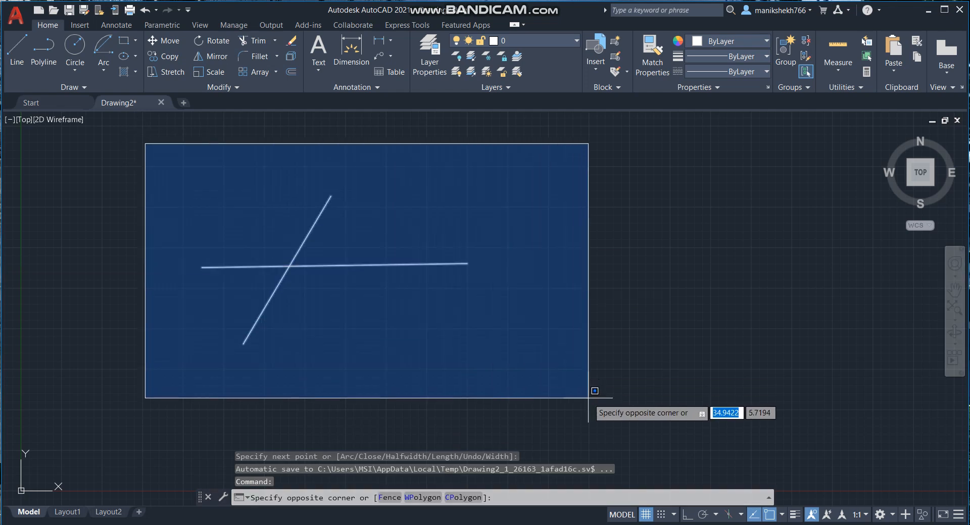
pyautogui.click(588, 398)
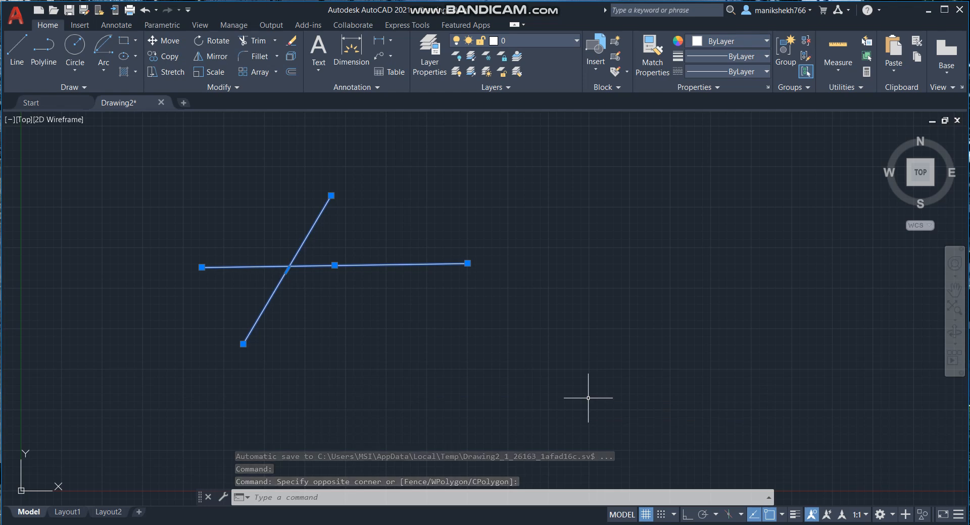
pyautogui.press('Delete')
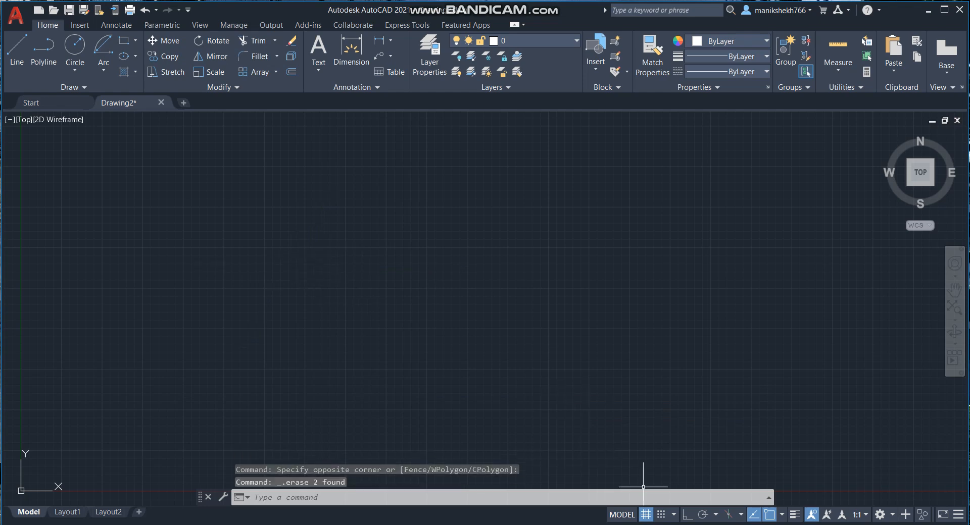
# Turn on Ortho mode and draw a connected run of seven horizontal and vertical segments with the Line command
pyautogui.press('F8')
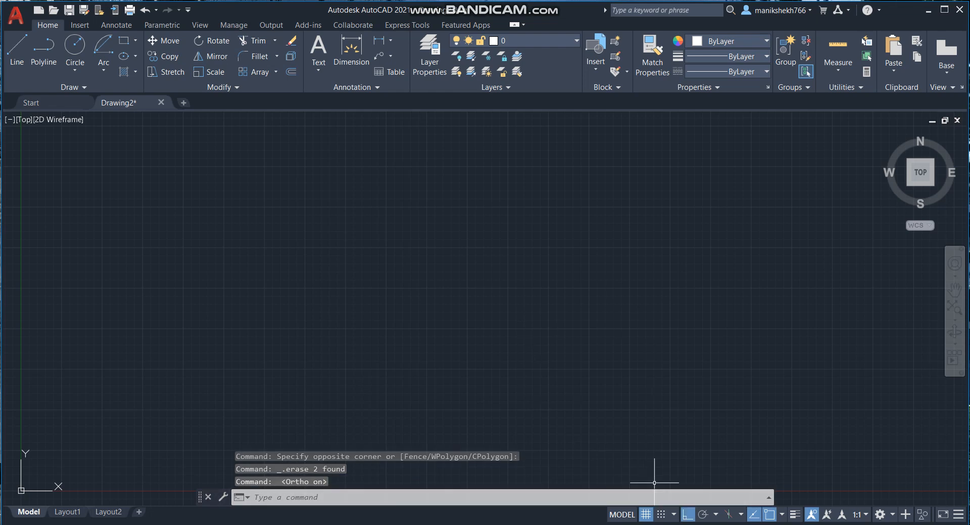
pyautogui.click(17, 50)
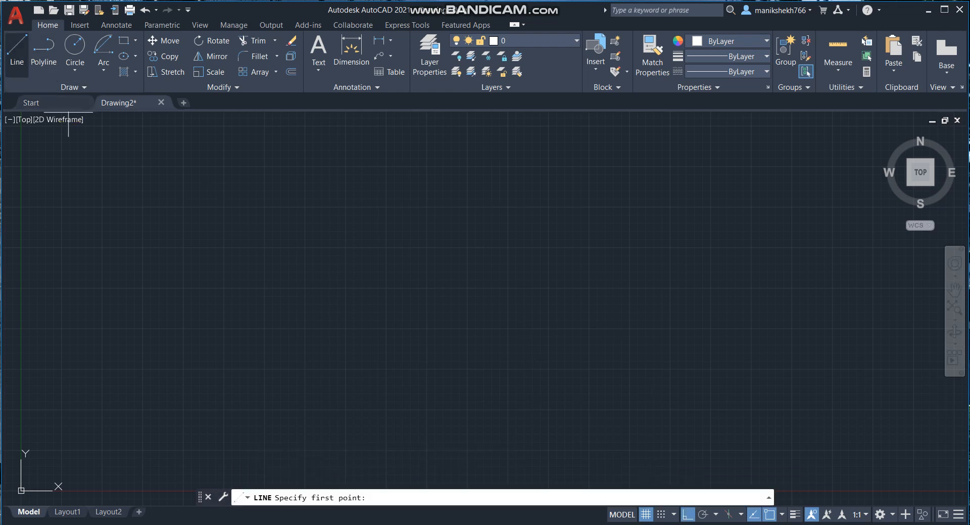
pyautogui.click(272, 284)
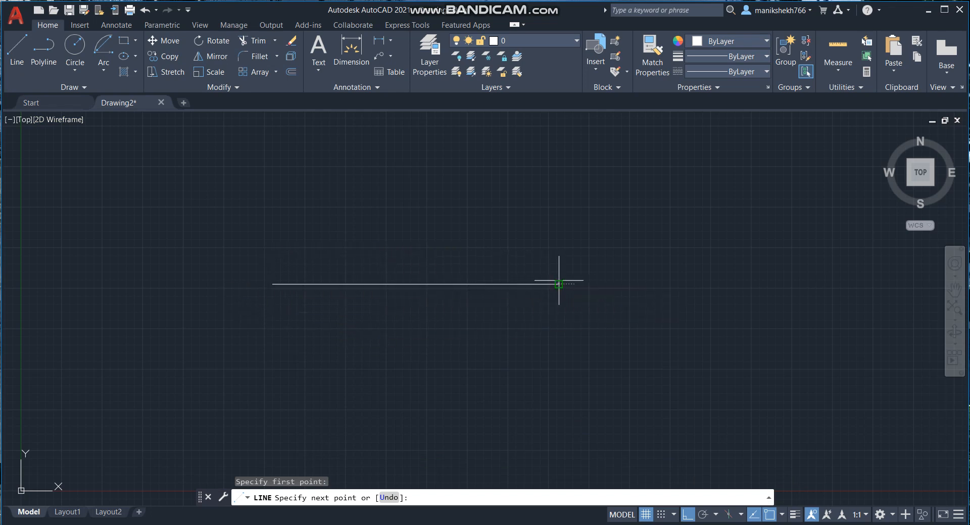
pyautogui.click(559, 284)
pyautogui.click(558, 150)
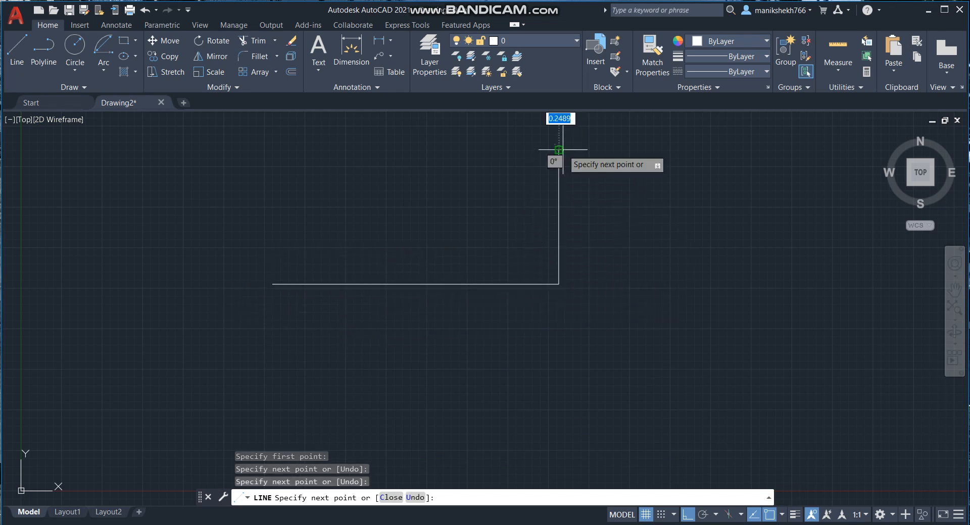
pyautogui.click(703, 150)
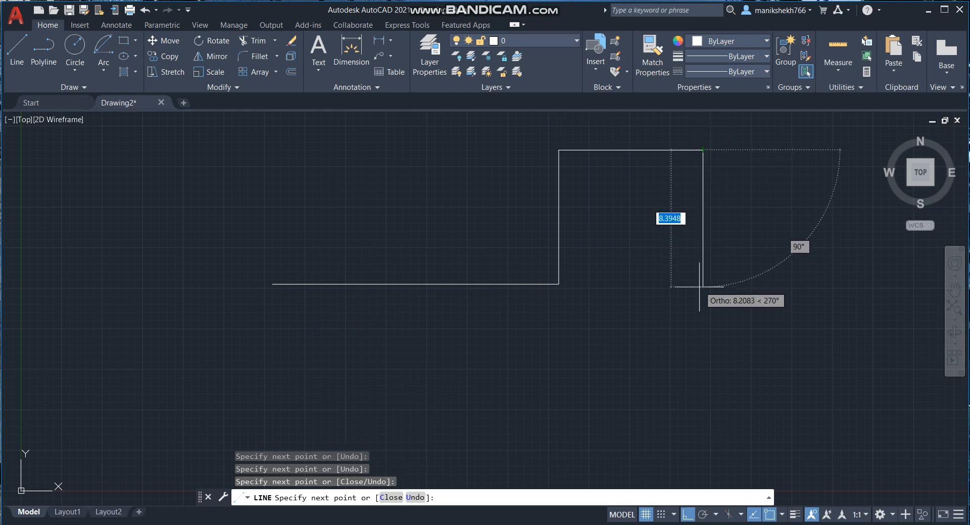
pyautogui.click(703, 289)
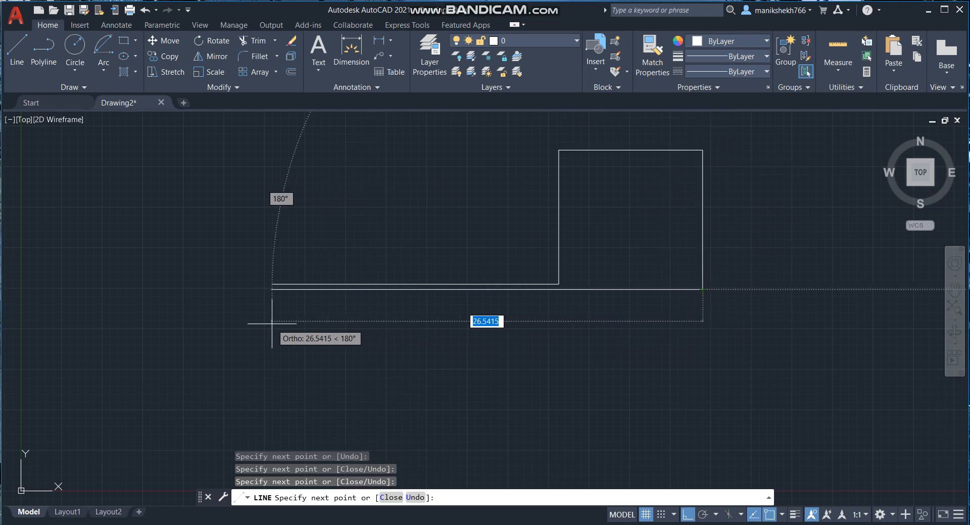
pyautogui.click(232, 314)
pyautogui.click(232, 160)
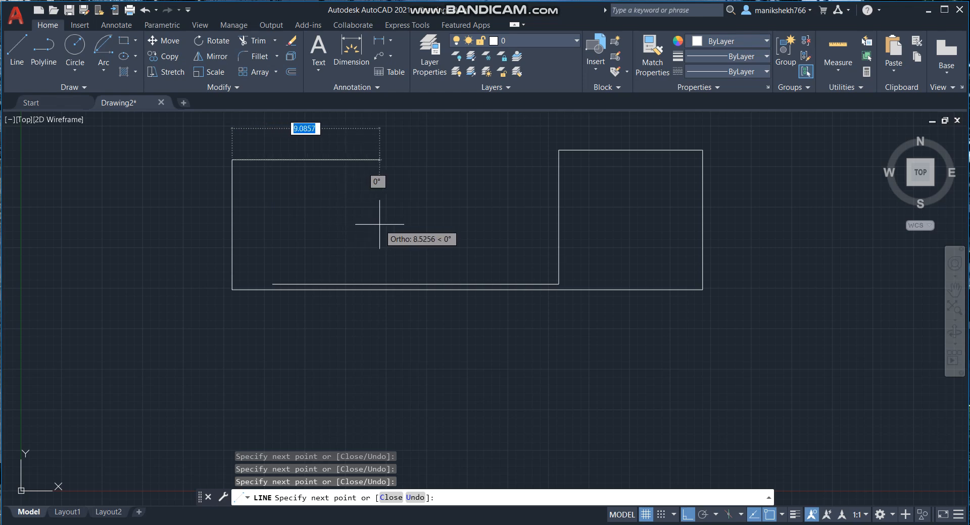
pyautogui.click(410, 215)
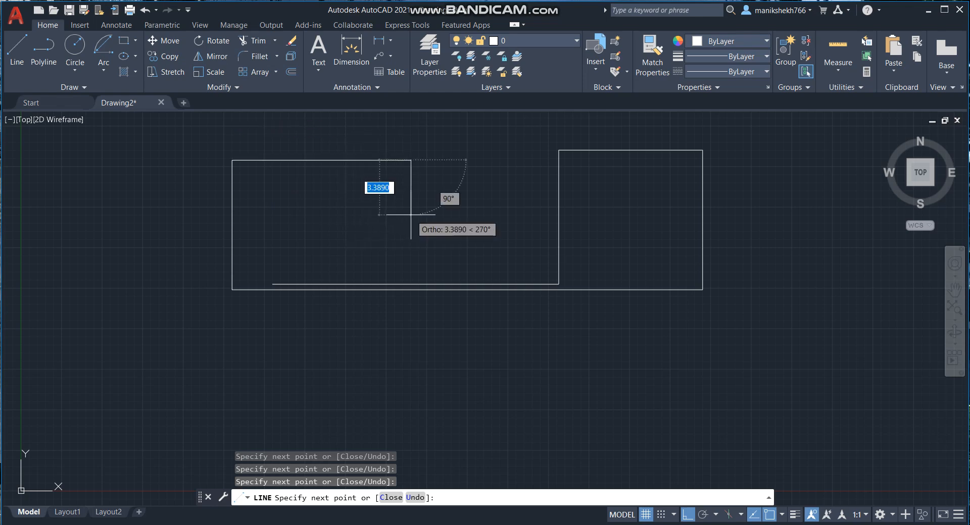
pyautogui.press('Escape')
# Window-select all the connected orthogonal line segments and erase them
pyautogui.scroll(-2, 368, 353)
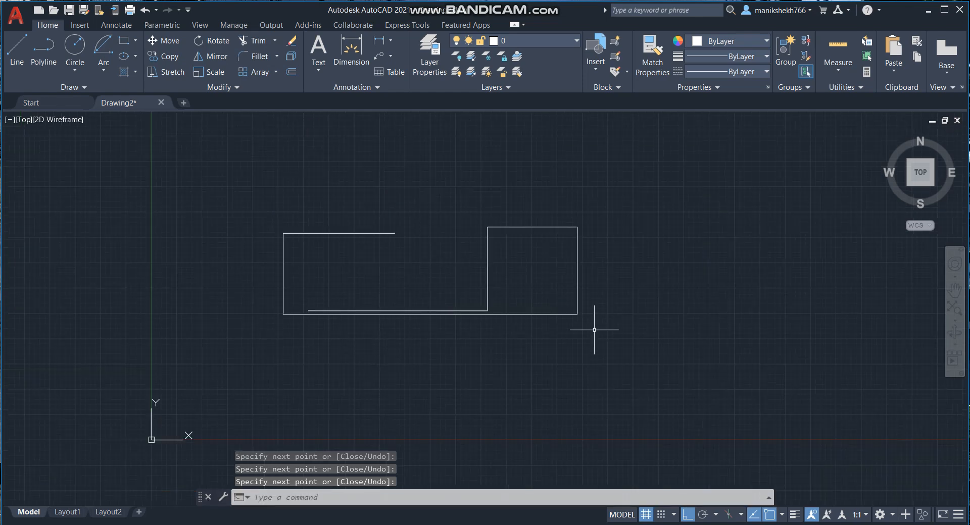
pyautogui.click(222, 170)
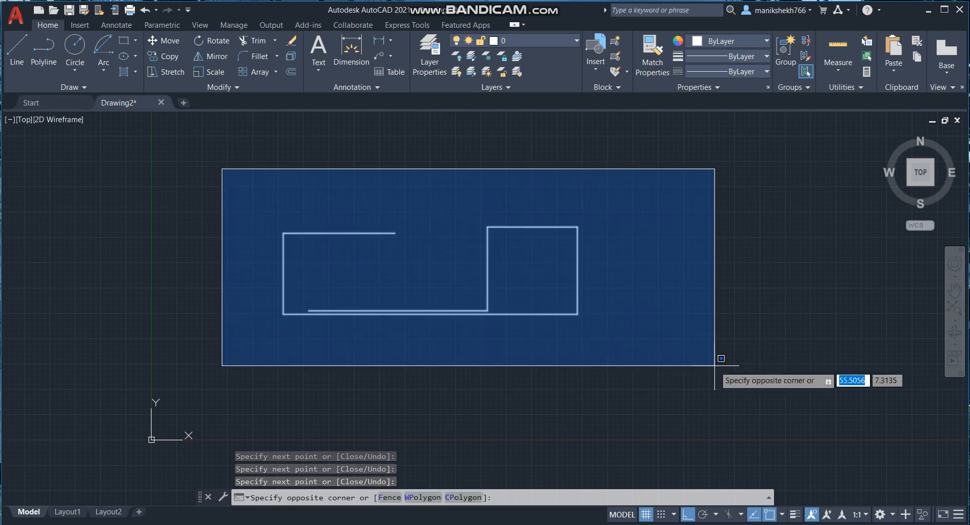
pyautogui.click(716, 367)
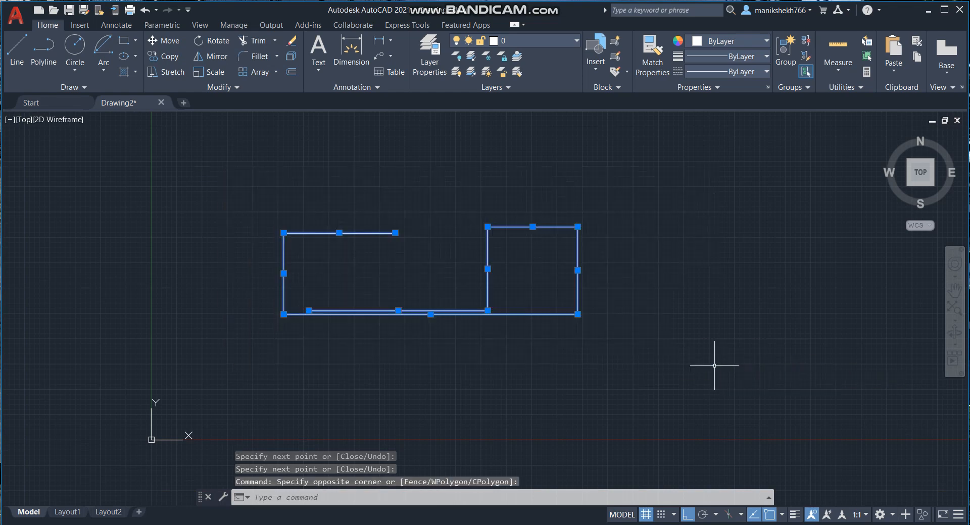
pyautogui.press('Delete')
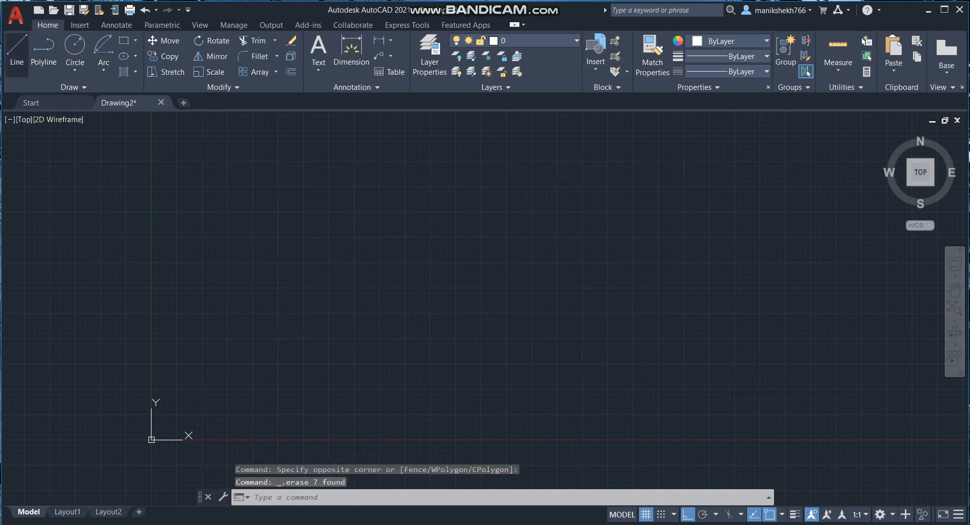
# Draw a circle with radius 5 near the middle of the empty drawing area using the Center, Radius method
pyautogui.click(75, 69)
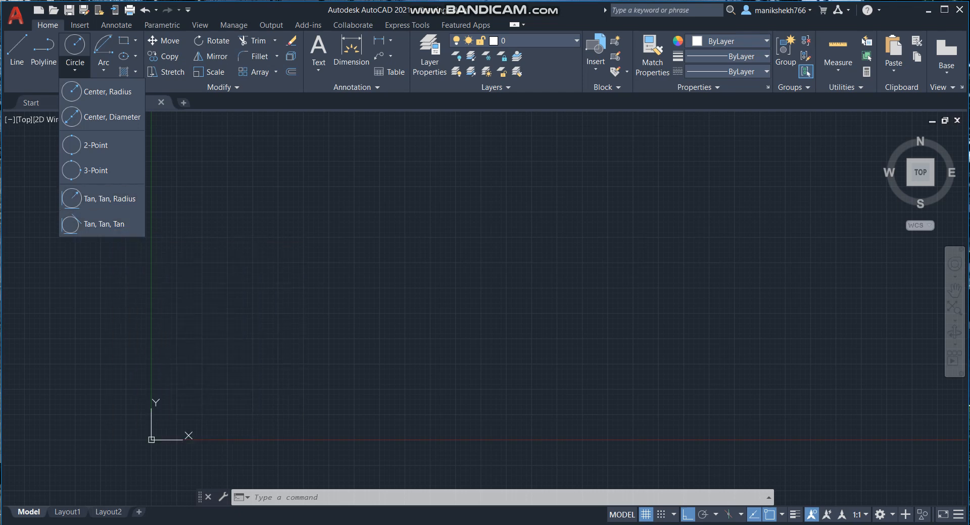
pyautogui.press('Escape')
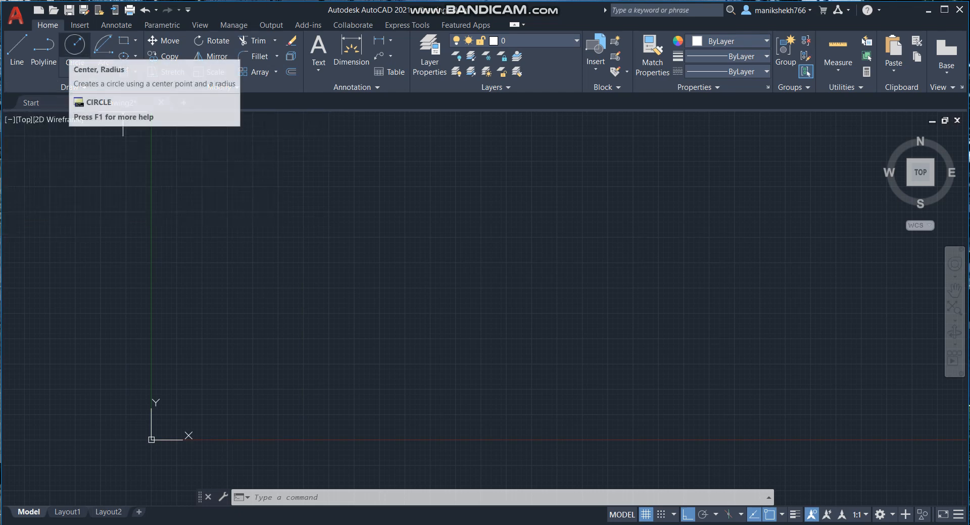
pyautogui.click(75, 66)
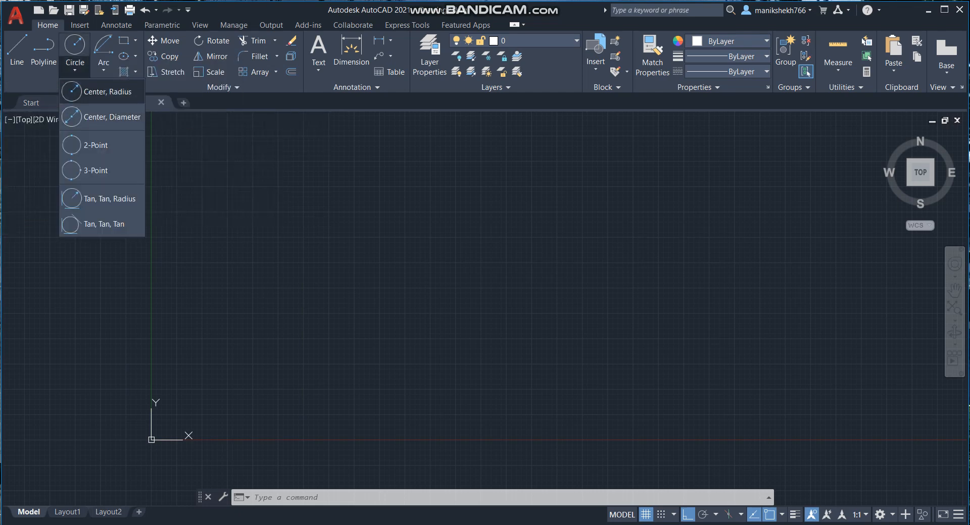
pyautogui.click(108, 91)
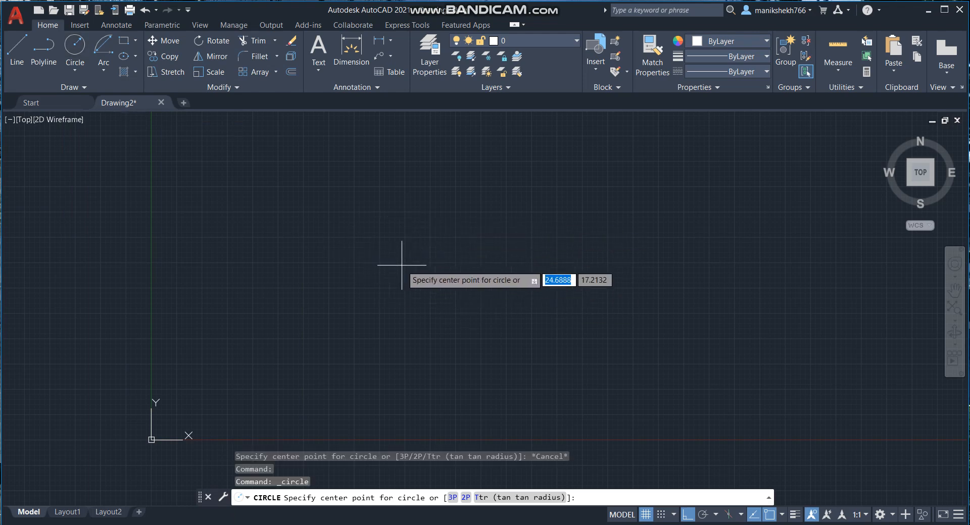
pyautogui.click(392, 250)
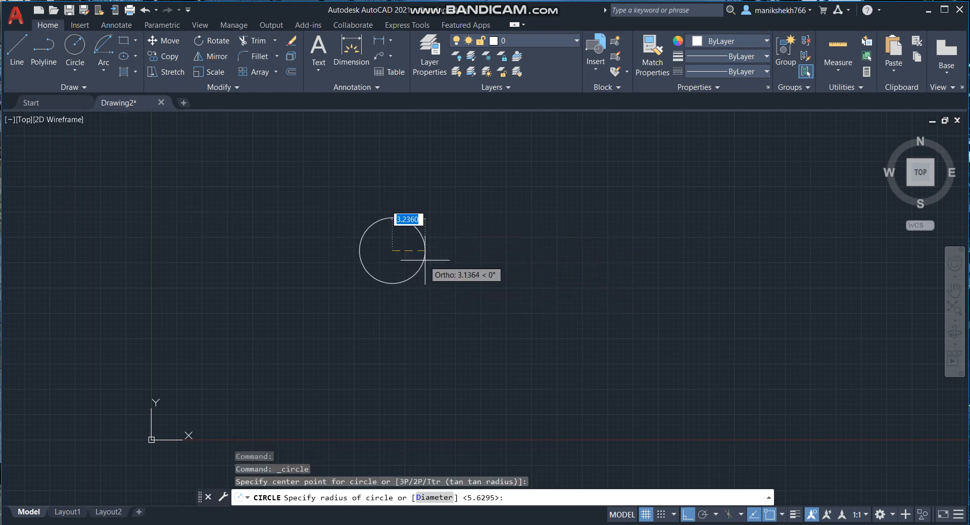
pyautogui.write('5')
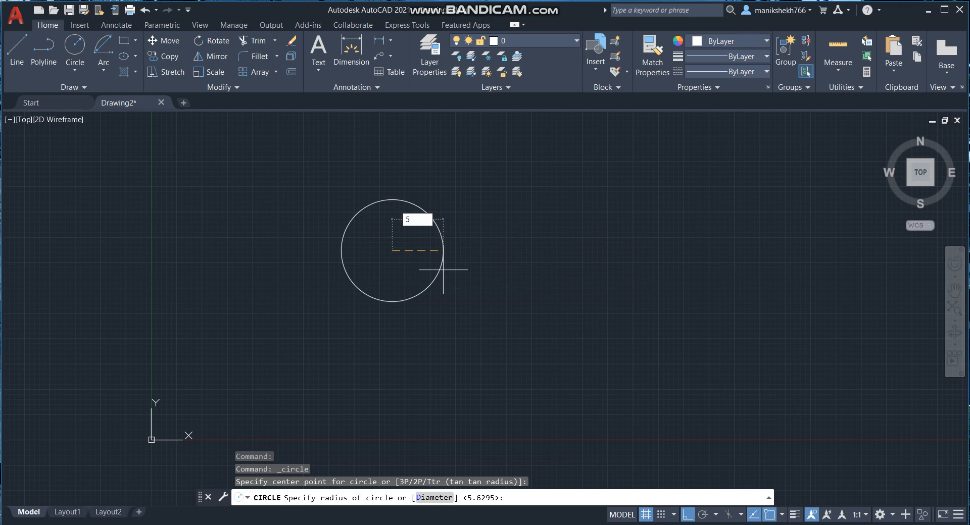
pyautogui.press('Return')
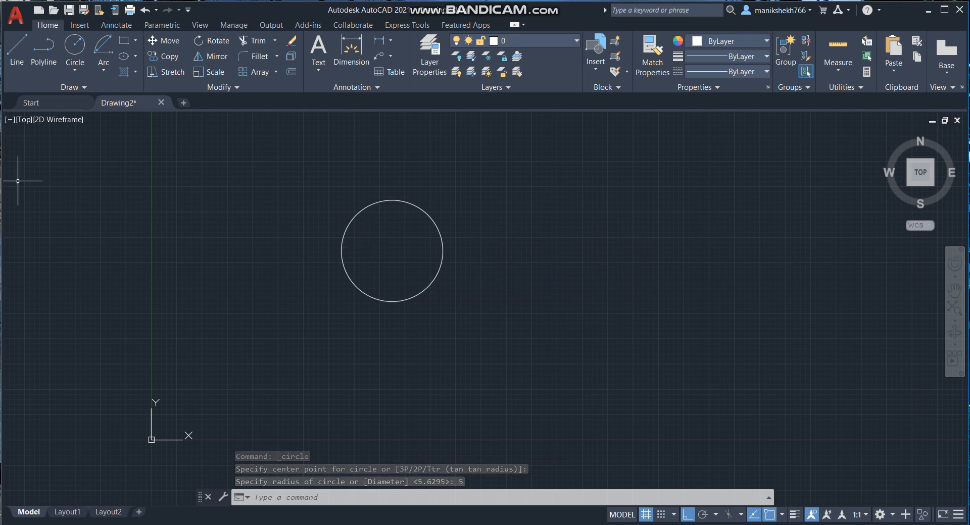
# Draw a concentric circle with diameter 13 around the existing circle using the Center, Diameter method
pyautogui.click(75, 70)
pyautogui.click(106, 117)
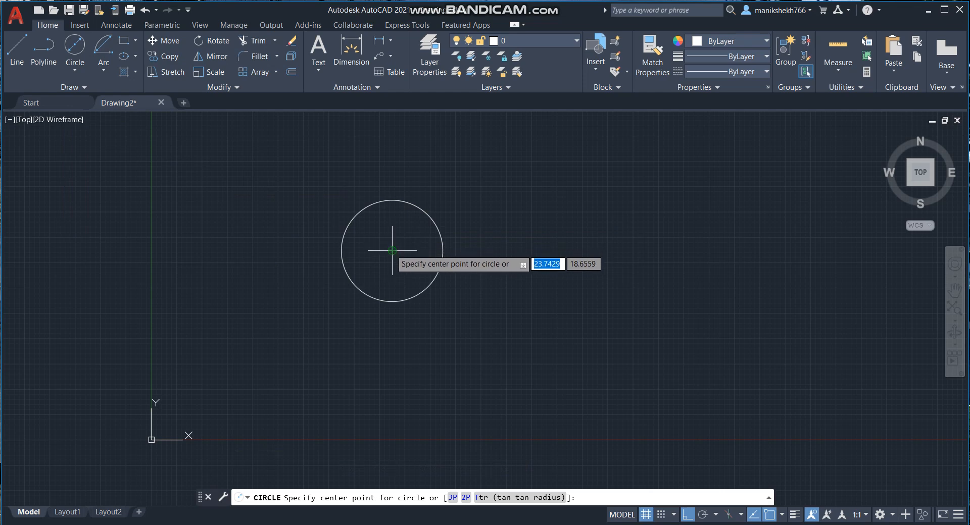
pyautogui.click(402, 239)
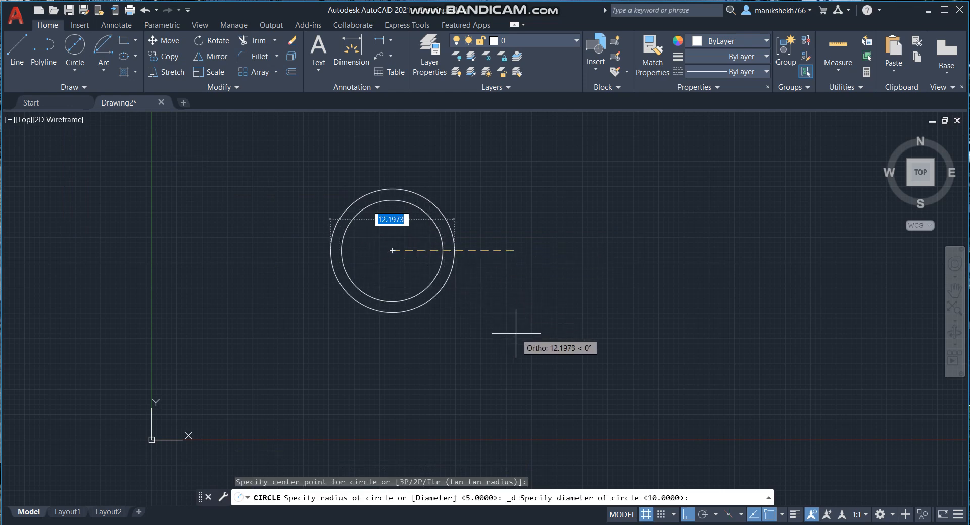
pyautogui.write('13')
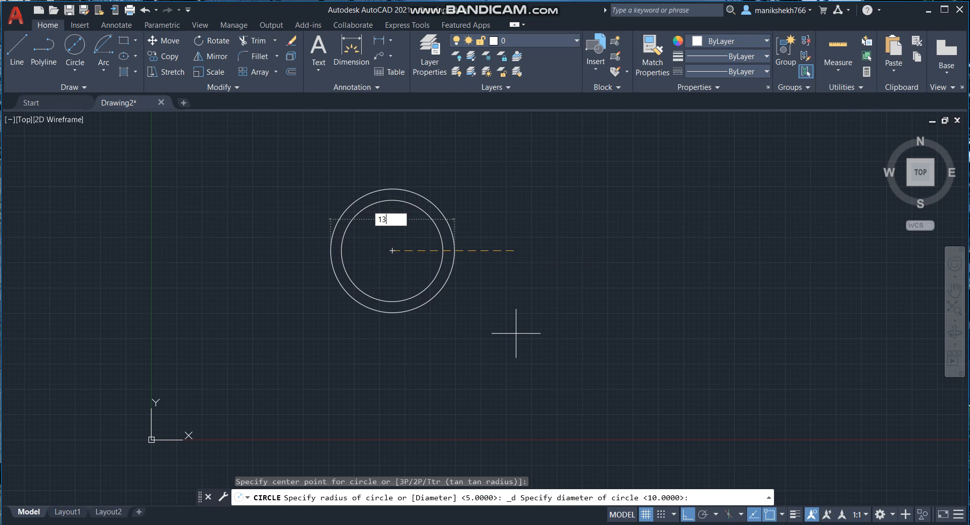
pyautogui.press('Return')
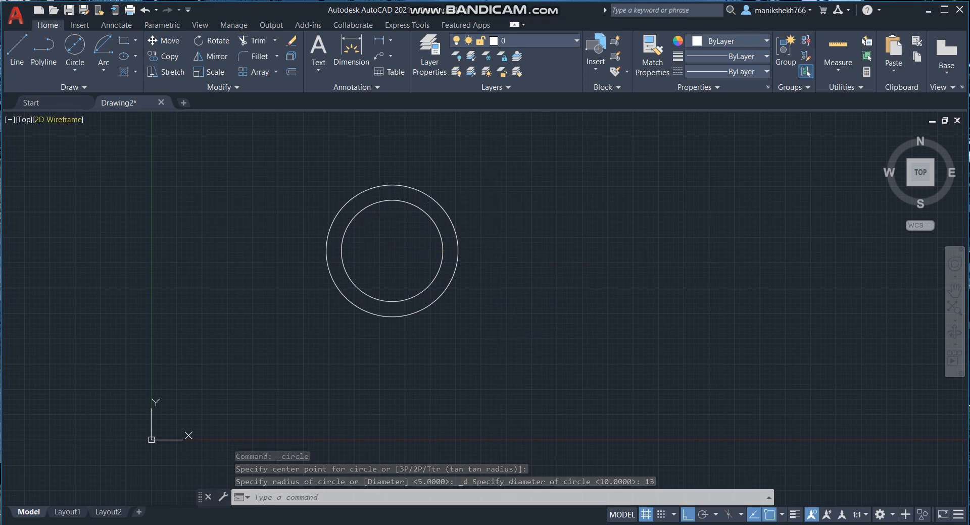
# Draw a single diagonal line with Ortho mode off, rising to the right, below and to the right of the circles
pyautogui.click(75, 69)
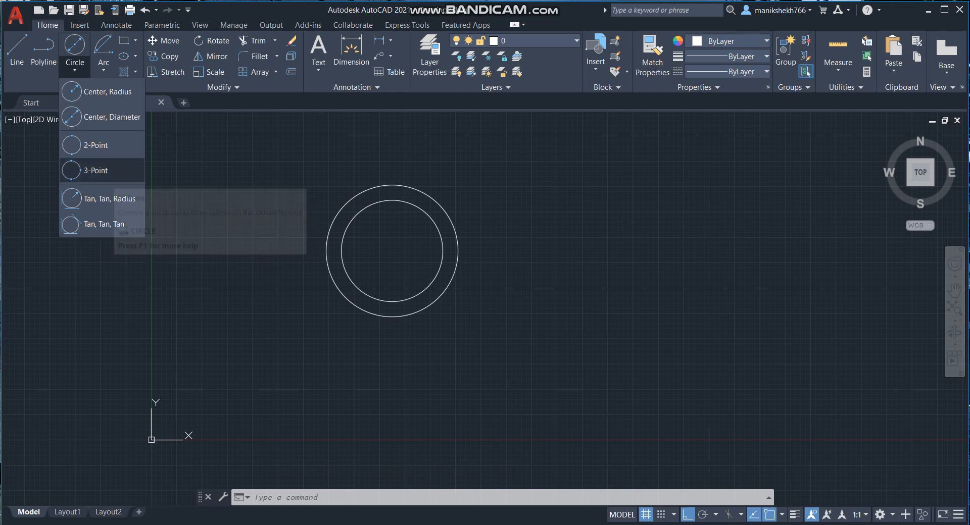
pyautogui.click(96, 145)
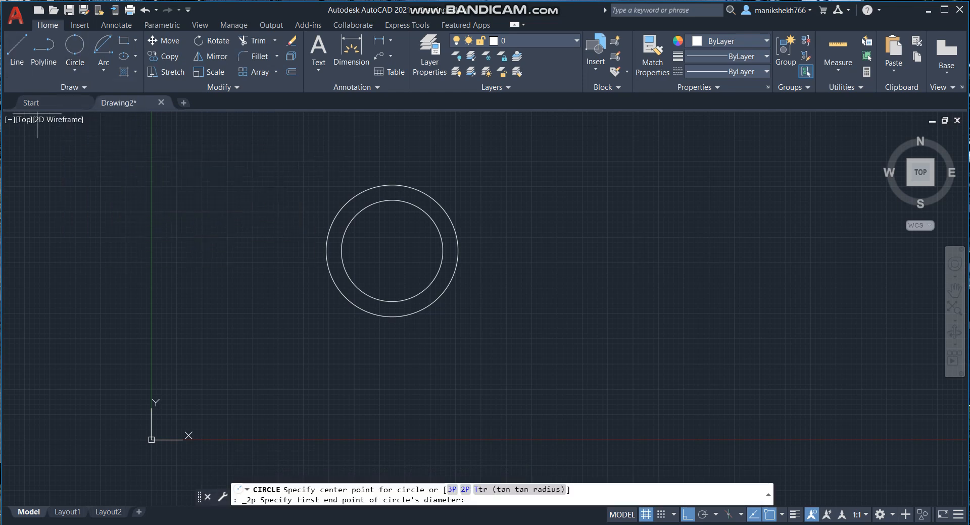
pyautogui.click(17, 50)
pyautogui.click(427, 391)
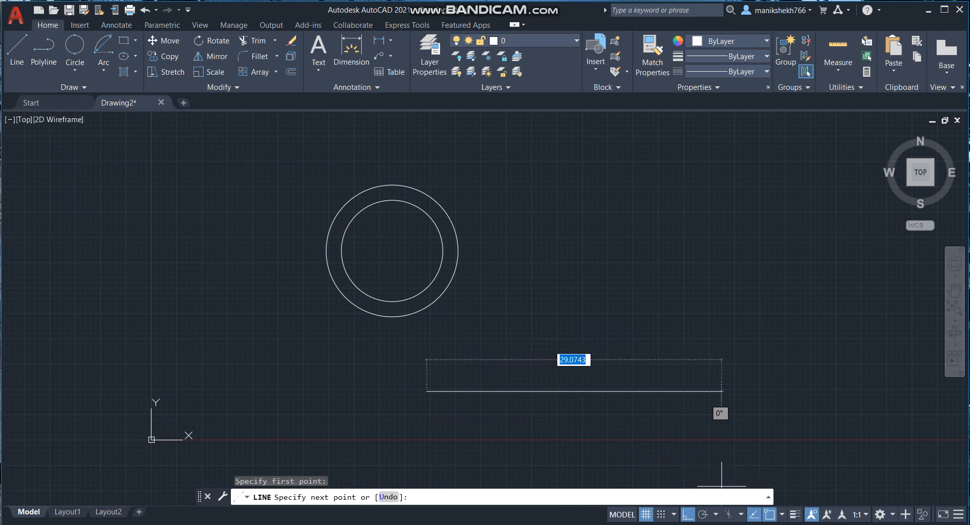
pyautogui.click(687, 515)
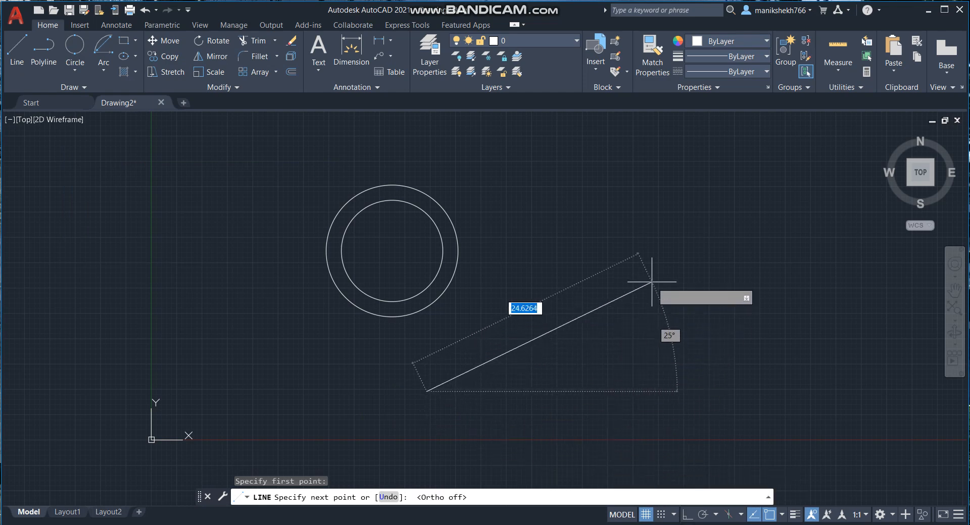
pyautogui.click(531, 271)
pyautogui.press('Return')
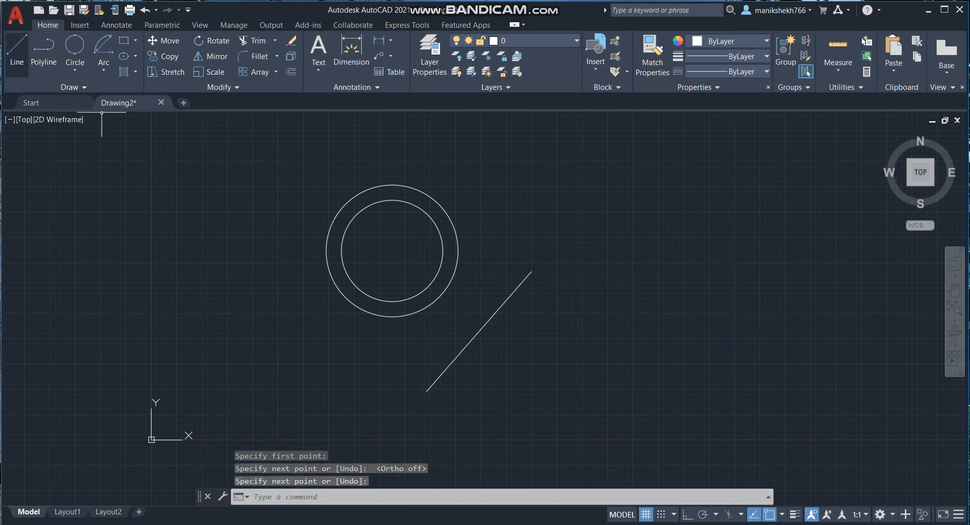
# Draw a second, roughly parallel diagonal line below and to the right of the first one
pyautogui.press('Return')
pyautogui.click(483, 432)
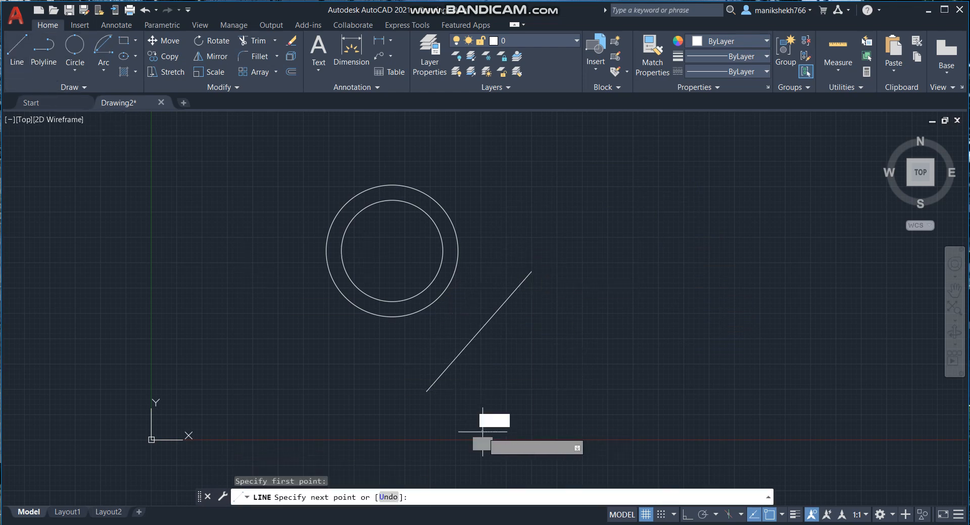
pyautogui.click(579, 319)
pyautogui.press('Return')
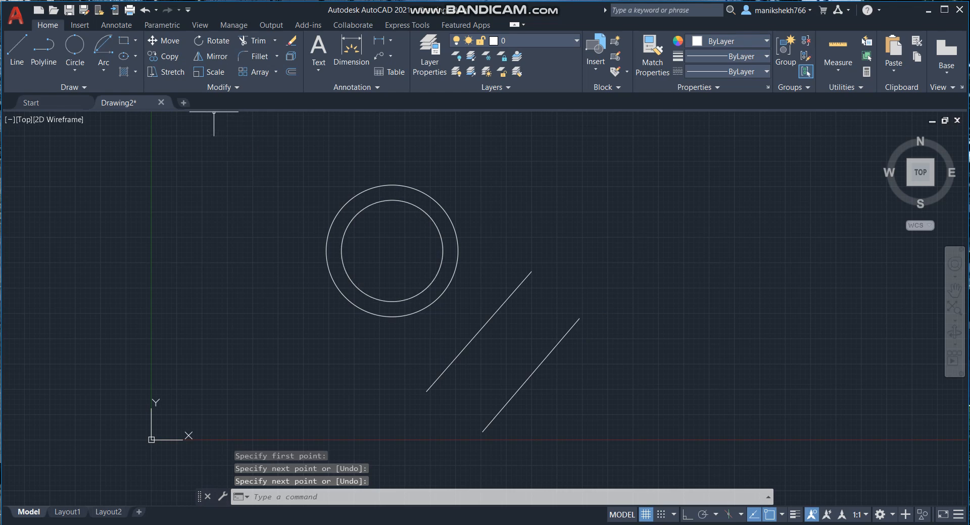
# Draw a 2-Point circle whose diameter spans the upper endpoints of the two diagonal lines
pyautogui.click(75, 71)
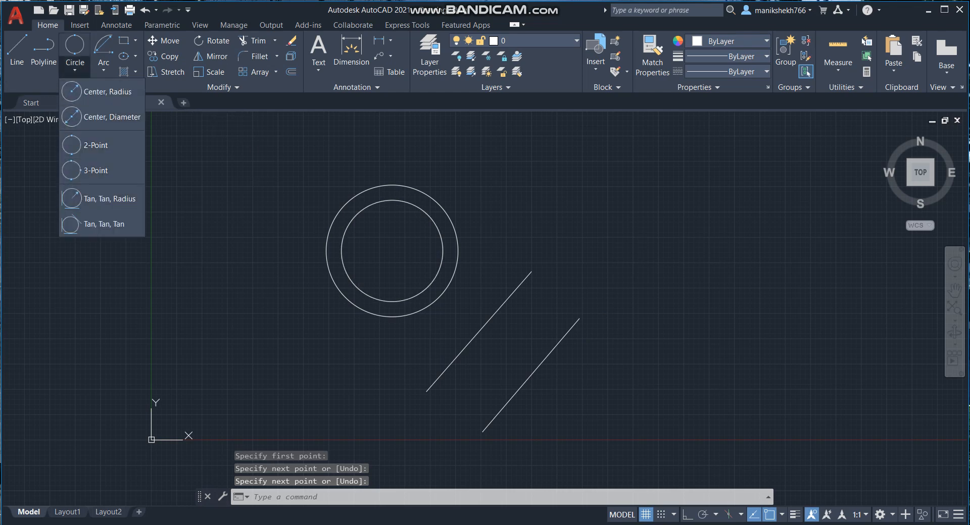
pyautogui.click(101, 146)
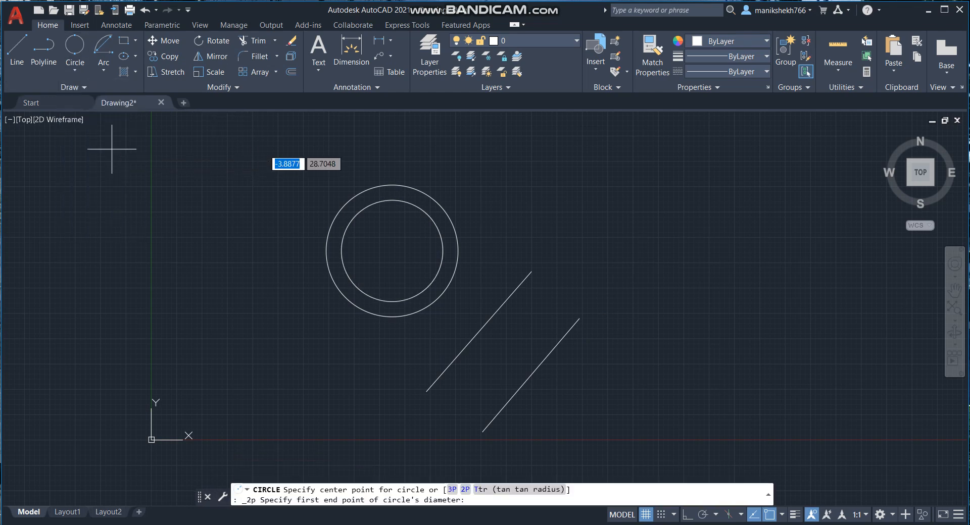
pyautogui.click(532, 271)
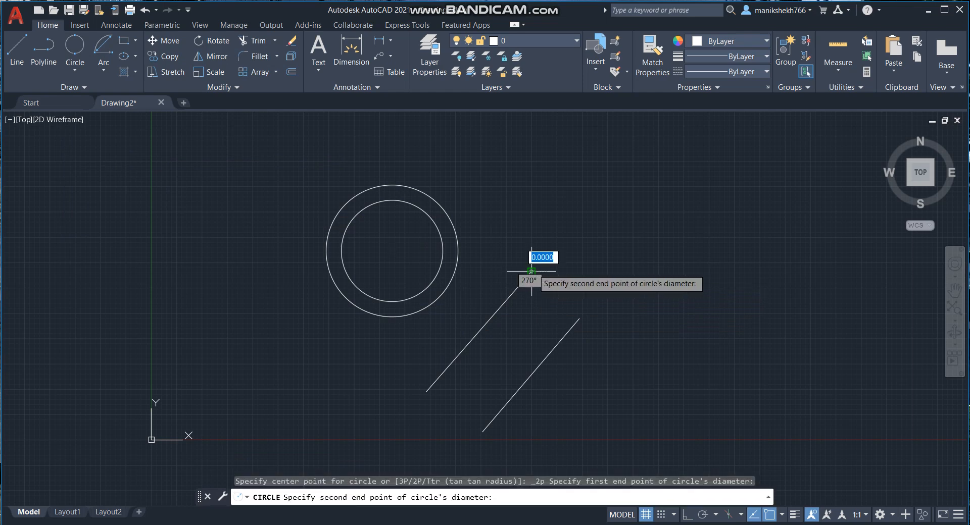
pyautogui.click(579, 318)
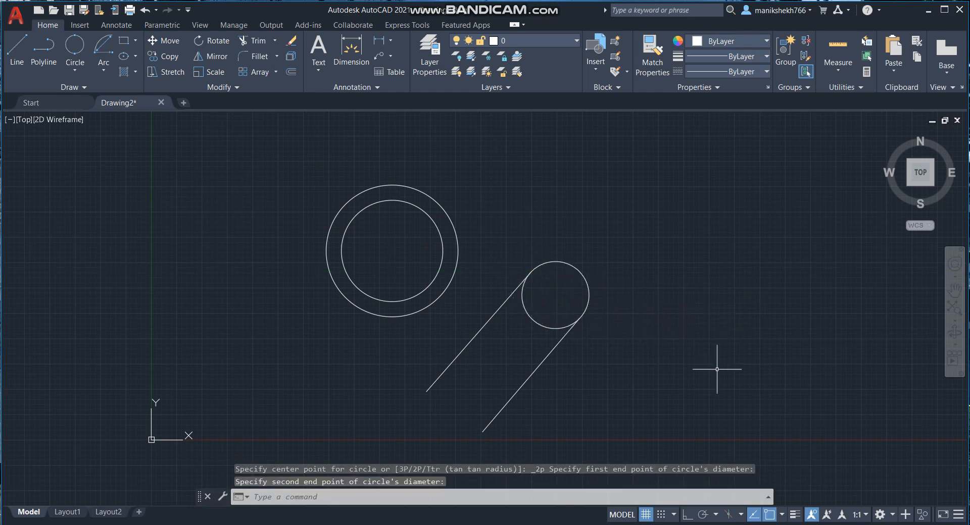
pyautogui.scroll(4, 516, 274)
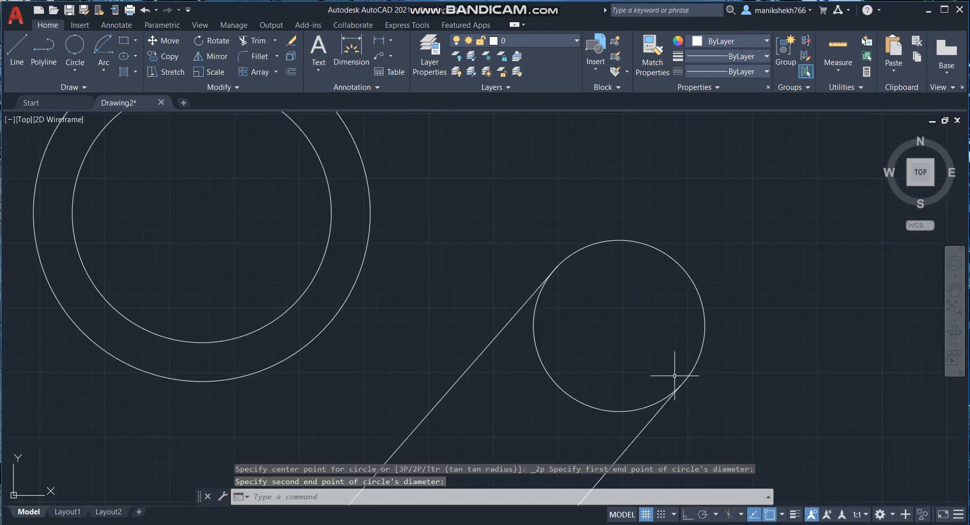
pyautogui.scroll(-2, 578, 338)
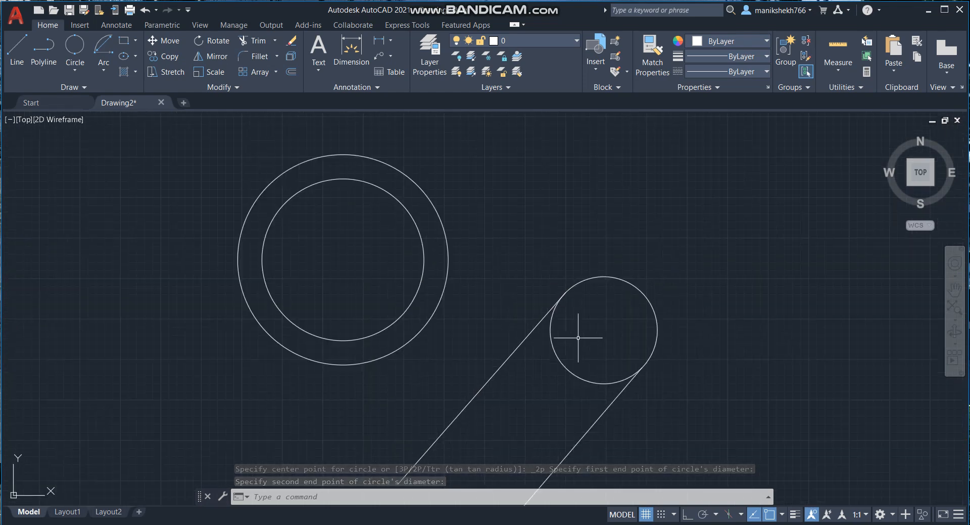
pyautogui.scroll(-2, 578, 338)
pyautogui.click(291, 194)
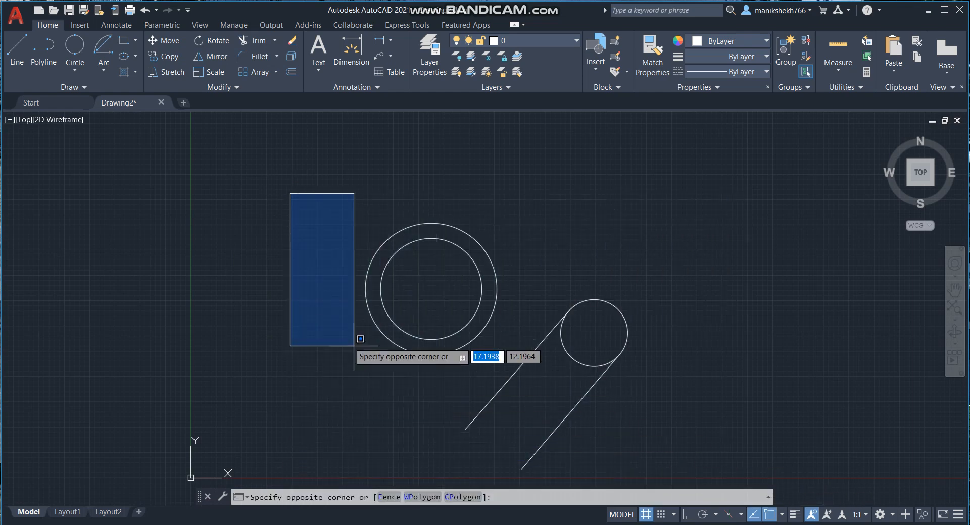
pyautogui.click(316, 324)
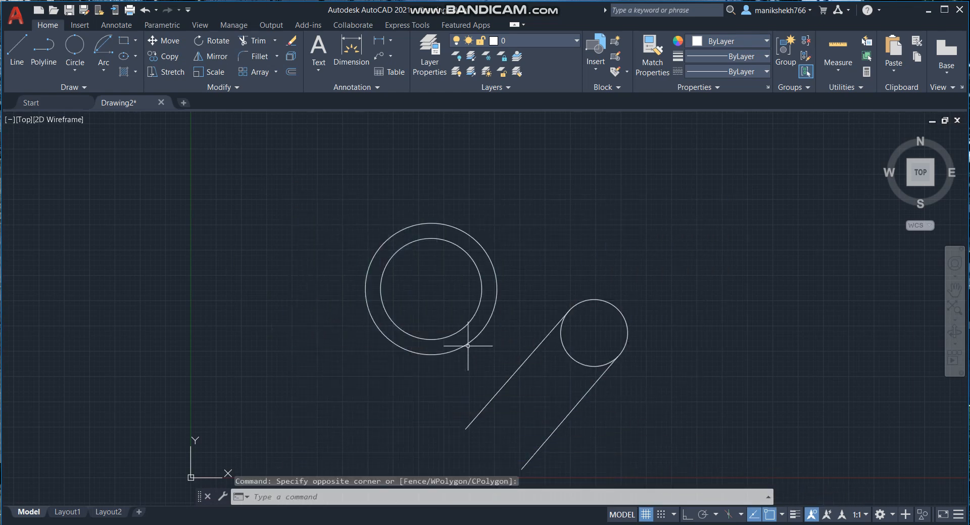
# Draw an open zigzag of six connected line segments below the concentric circles, with two of the segments crossing
pyautogui.scroll(-2, 444, 196)
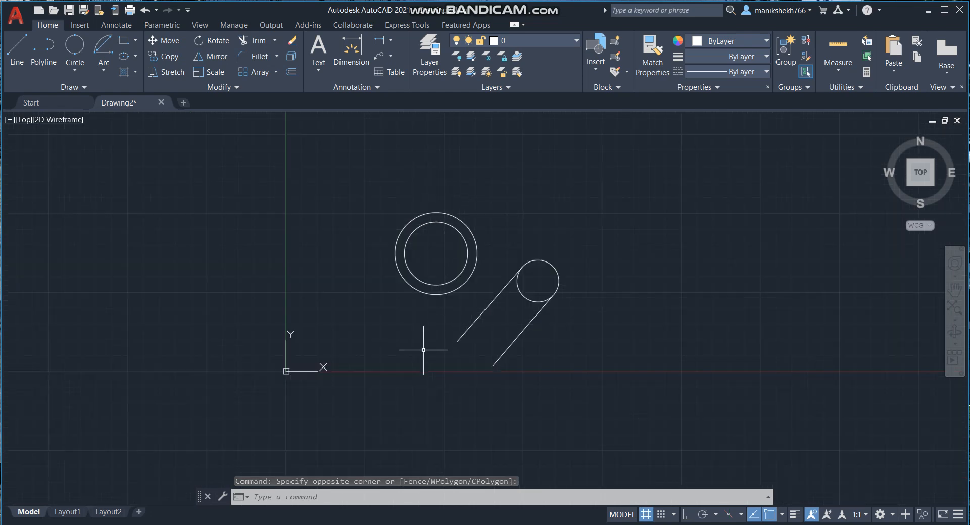
pyautogui.scroll(2, 424, 350)
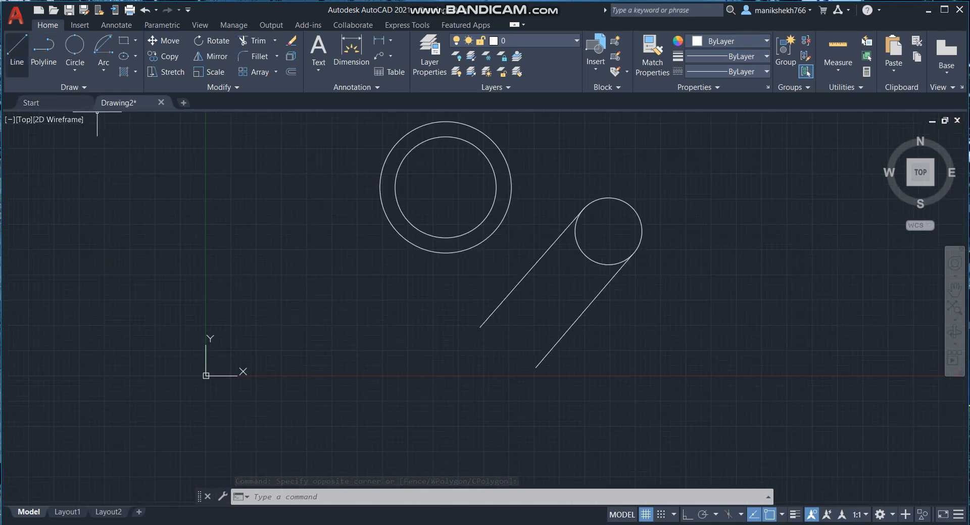
pyautogui.click(16, 51)
pyautogui.click(313, 336)
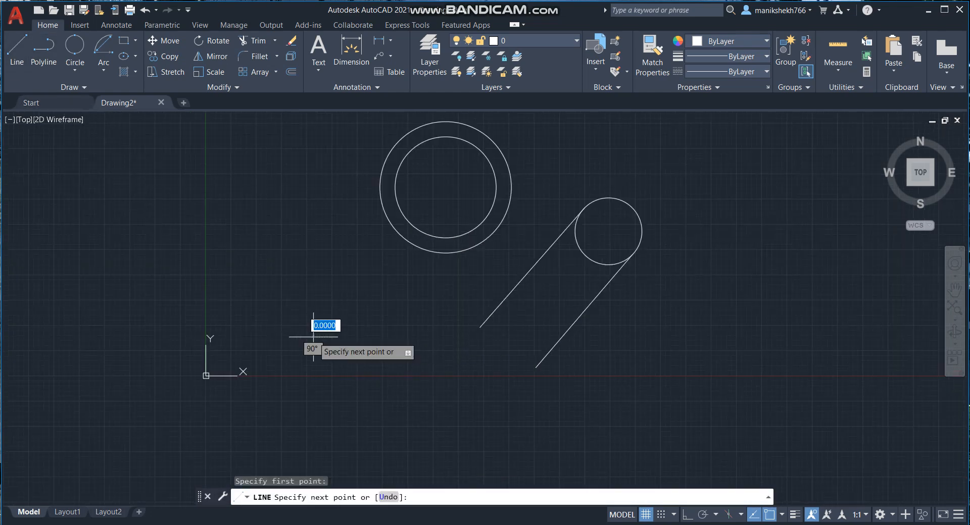
pyautogui.click(345, 293)
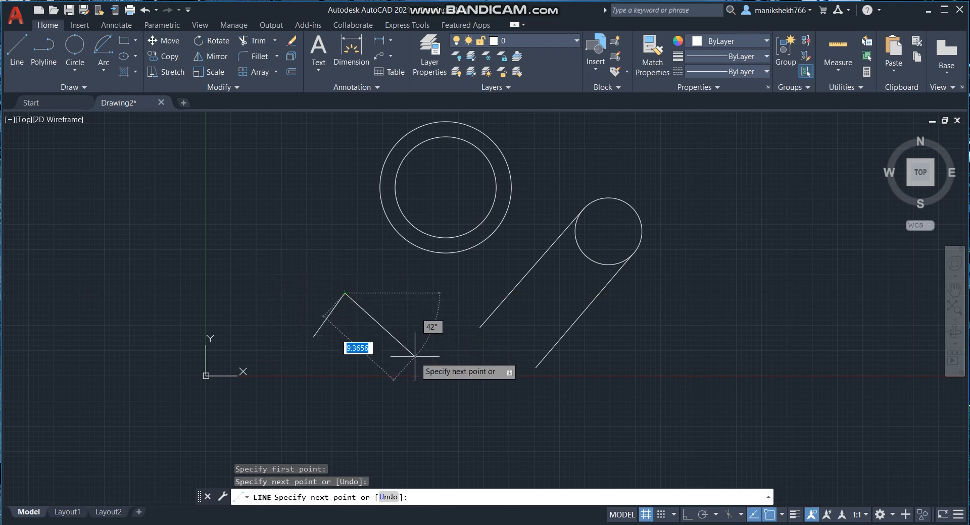
pyautogui.click(407, 327)
pyautogui.click(339, 439)
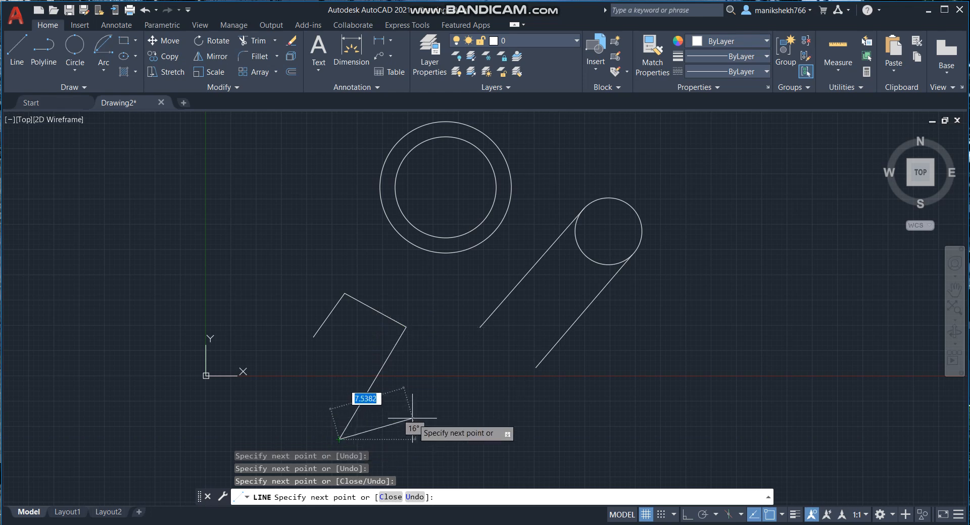
pyautogui.click(424, 415)
pyautogui.click(303, 396)
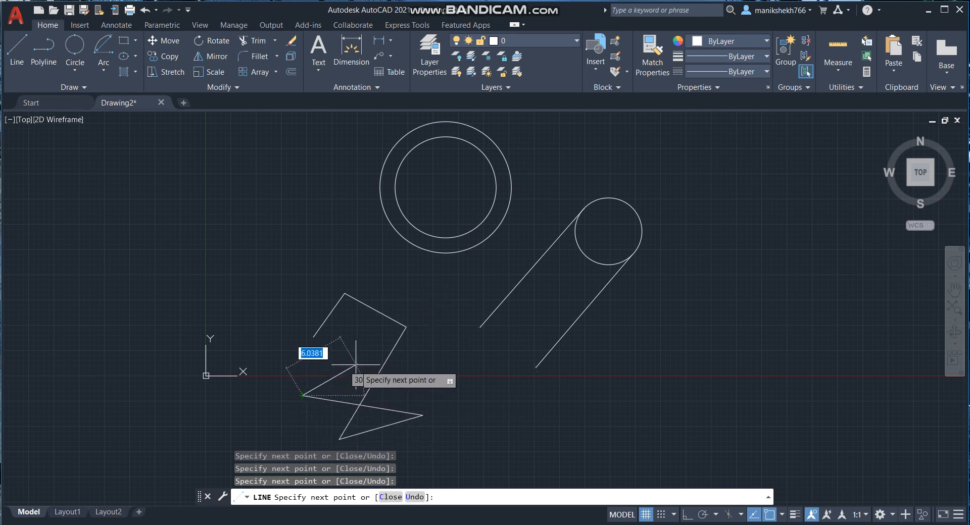
pyautogui.click(359, 362)
pyautogui.press('Return')
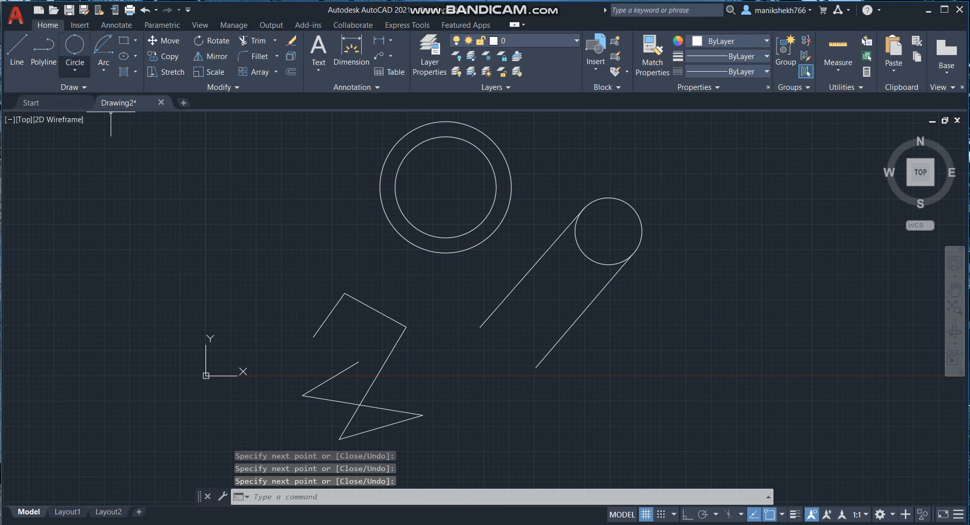
# Draw a 3-Point circle through the three lower corner points of the zigzag
pyautogui.click(75, 71)
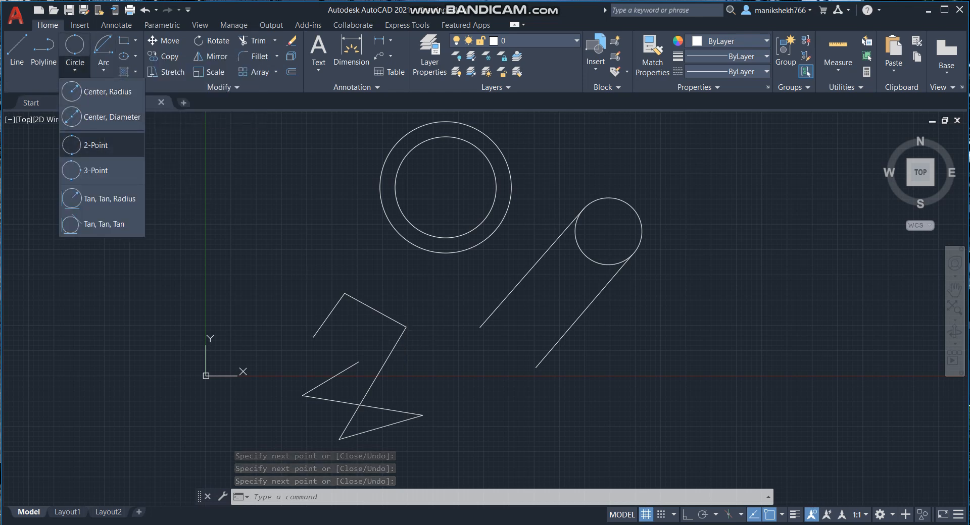
pyautogui.click(96, 170)
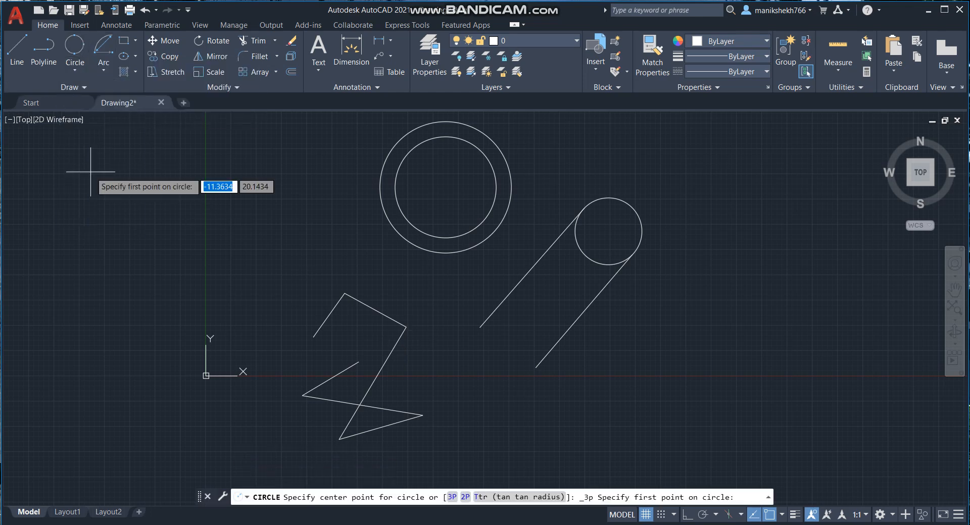
pyautogui.click(302, 395)
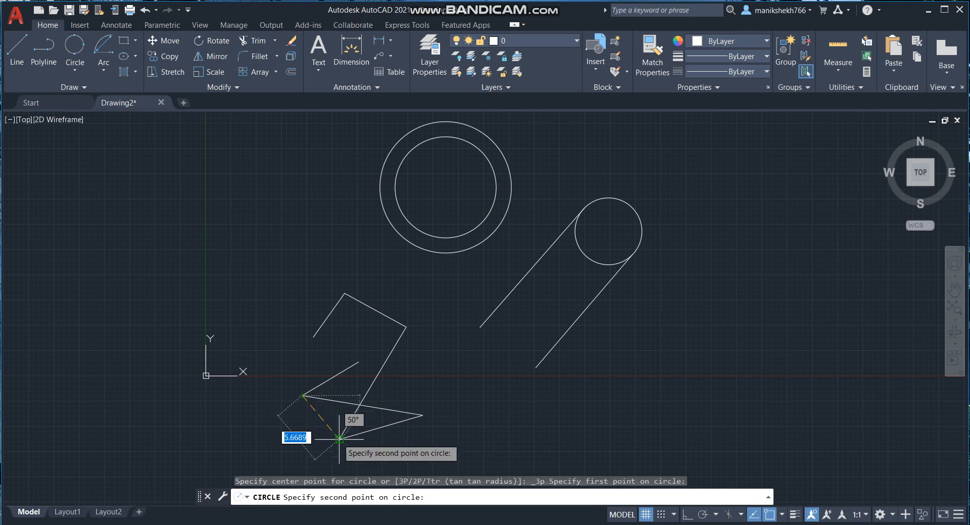
pyautogui.click(338, 439)
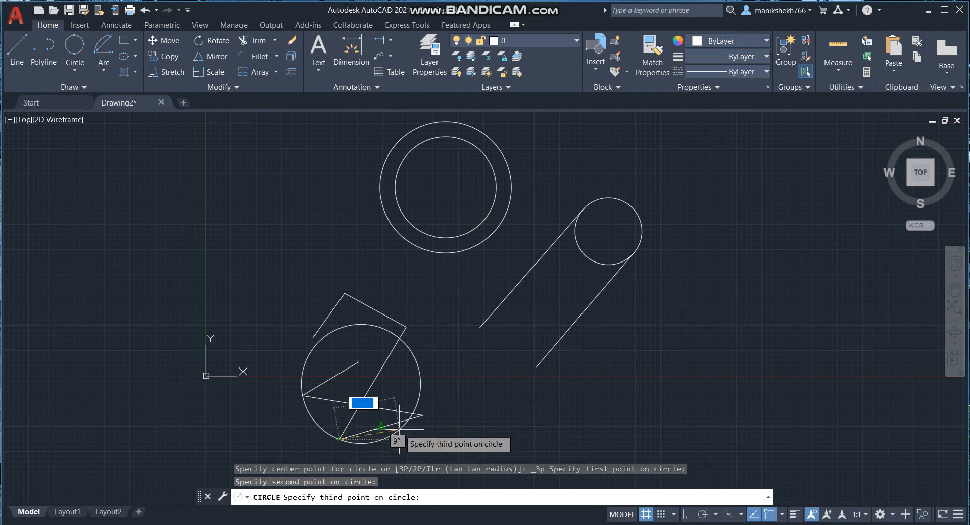
pyautogui.click(422, 416)
pyautogui.scroll(4, 305, 420)
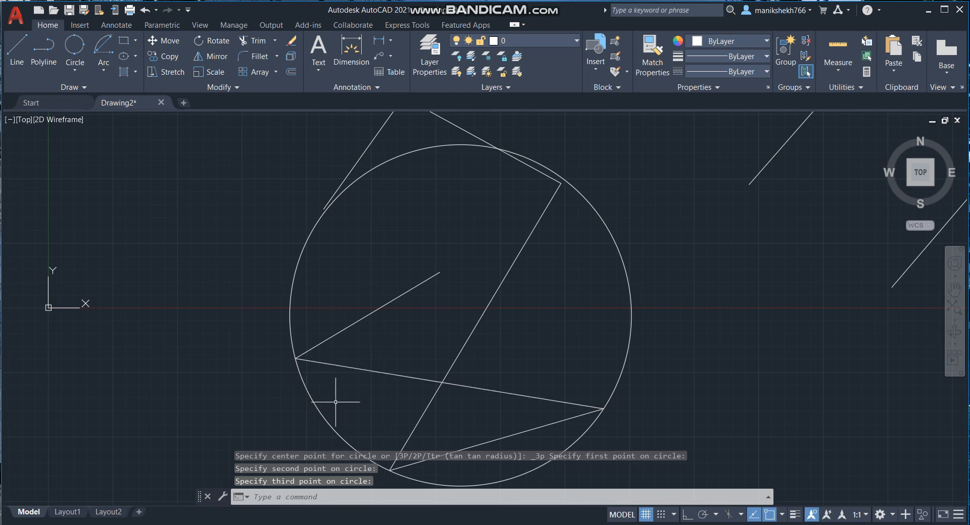
pyautogui.scroll(-2, 568, 132)
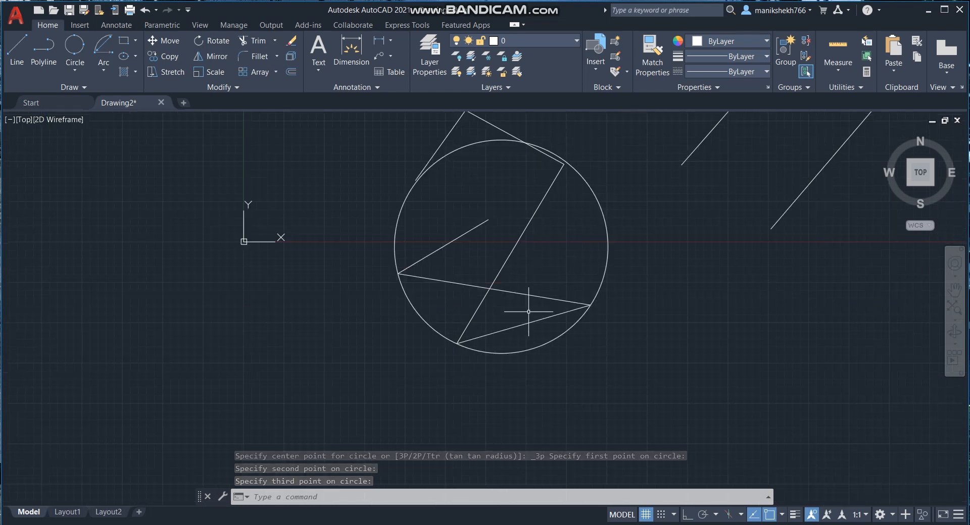
pyautogui.scroll(2, 501, 359)
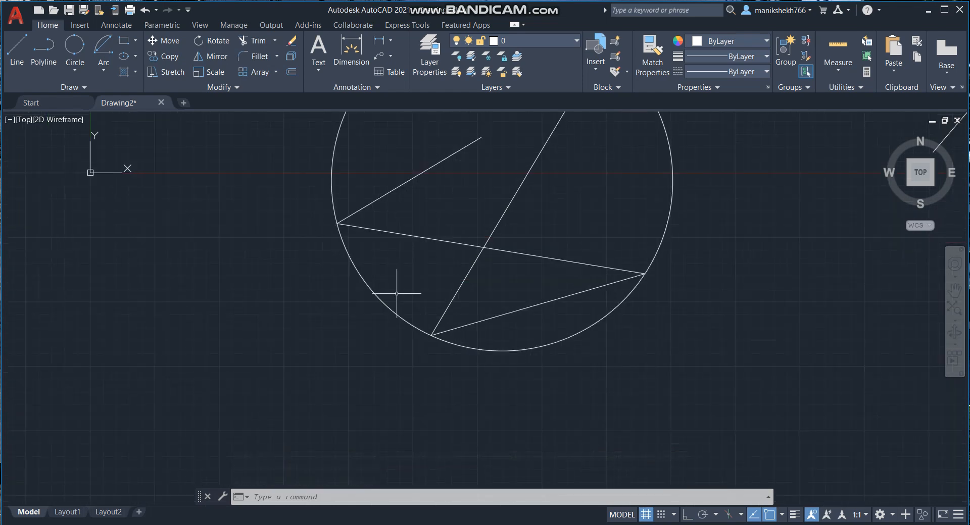
pyautogui.scroll(-2, 376, 329)
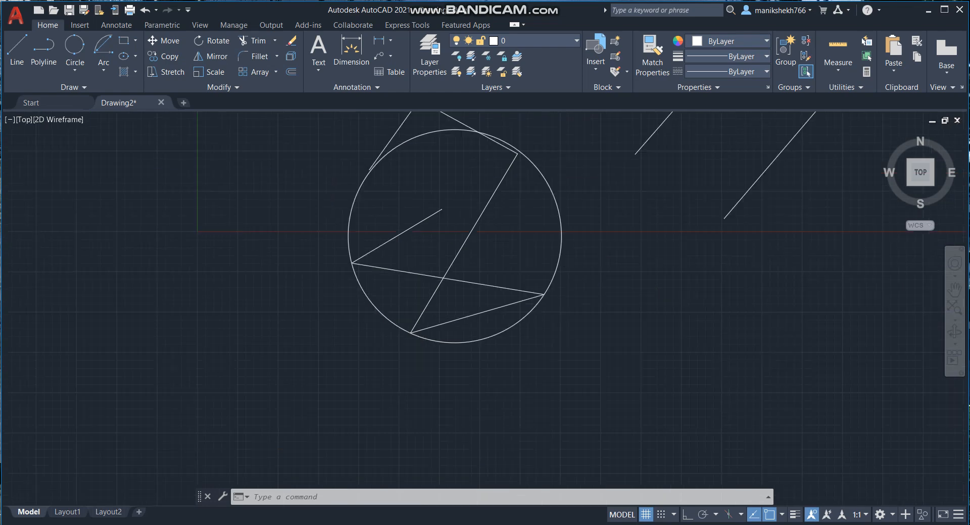
# Erase all circles and lines in the drawing with one window selection
pyautogui.scroll(-3, 376, 329)
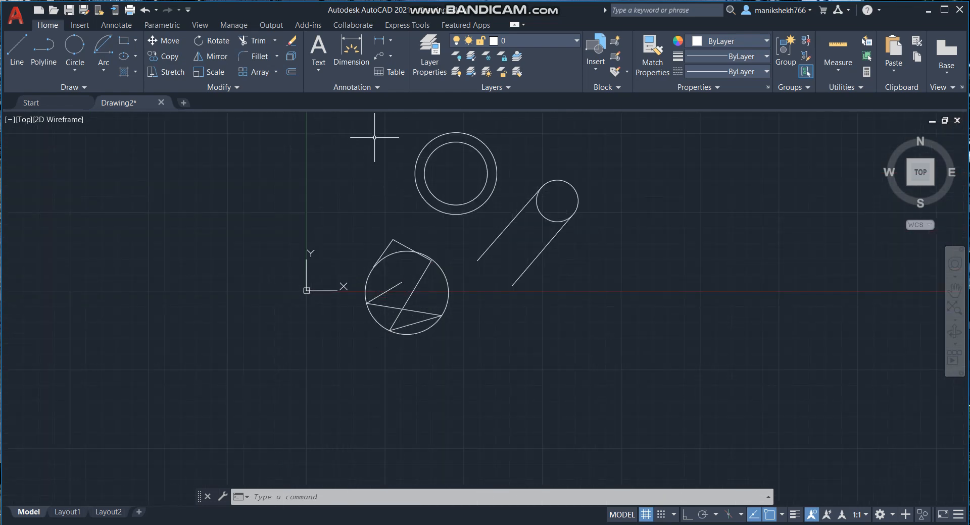
pyautogui.click(354, 120)
pyautogui.click(634, 438)
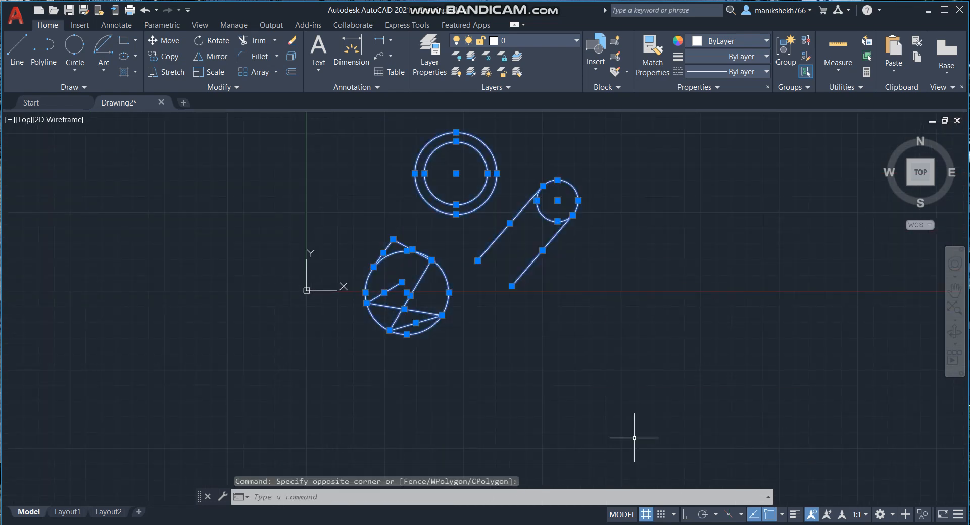
pyautogui.press('Delete')
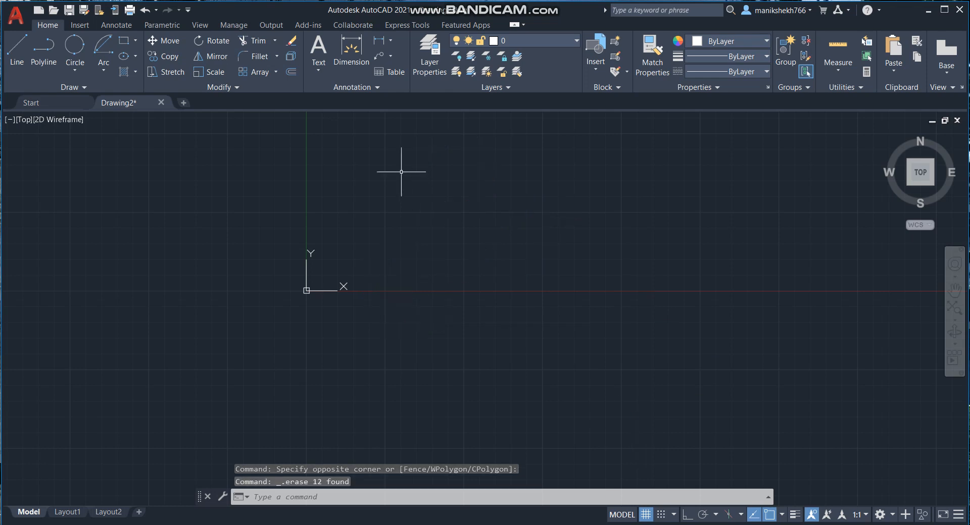
# Draw a Center, Radius circle with a radius of about 0.81 in the empty drawing area
pyautogui.scroll(2, 401, 172)
pyautogui.scroll(2, 346, 399)
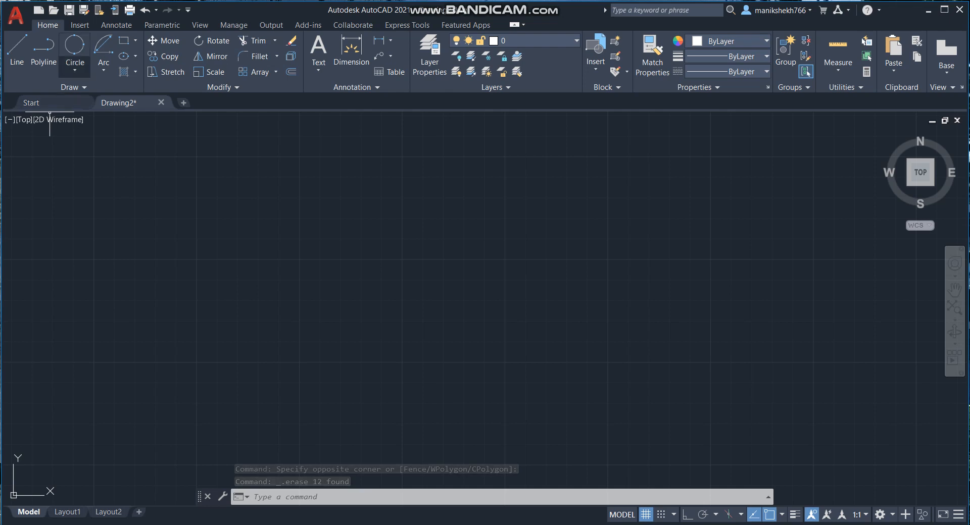
pyautogui.click(75, 70)
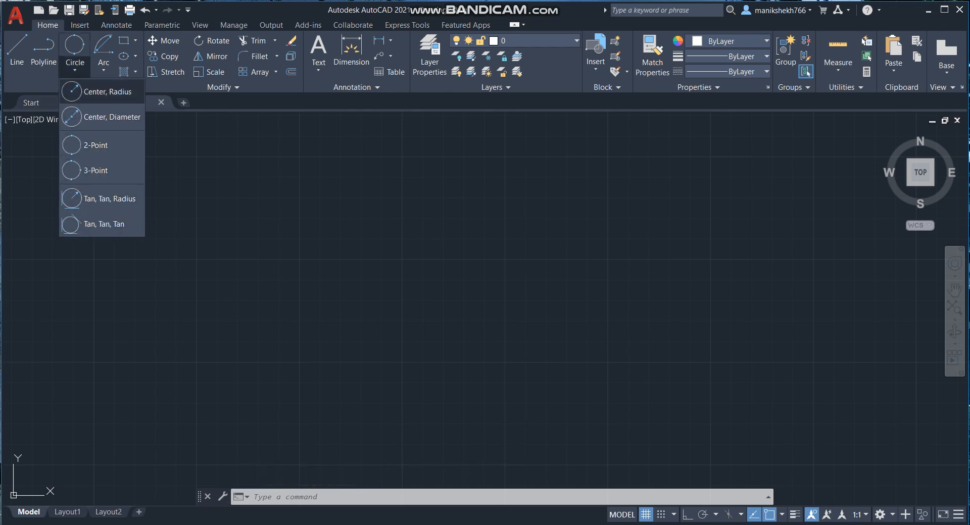
pyautogui.click(104, 91)
pyautogui.click(363, 277)
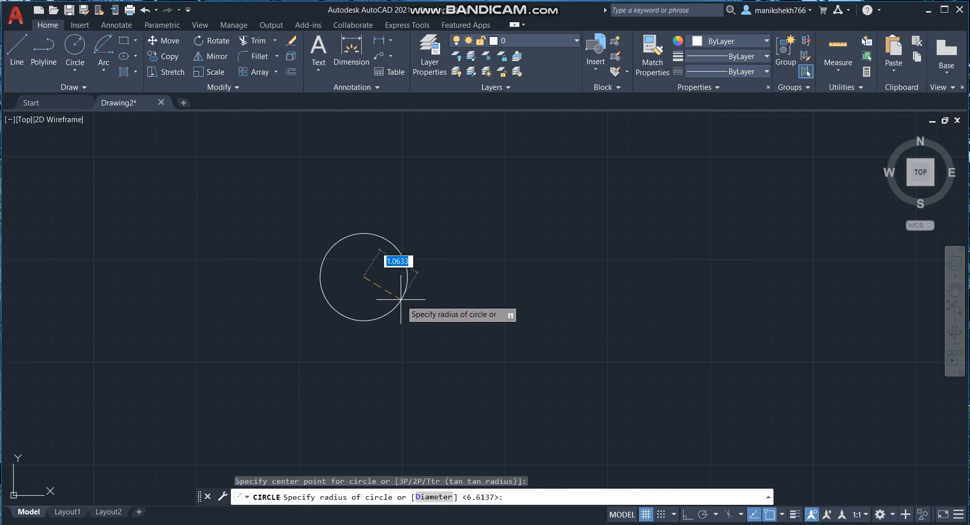
pyautogui.click(393, 293)
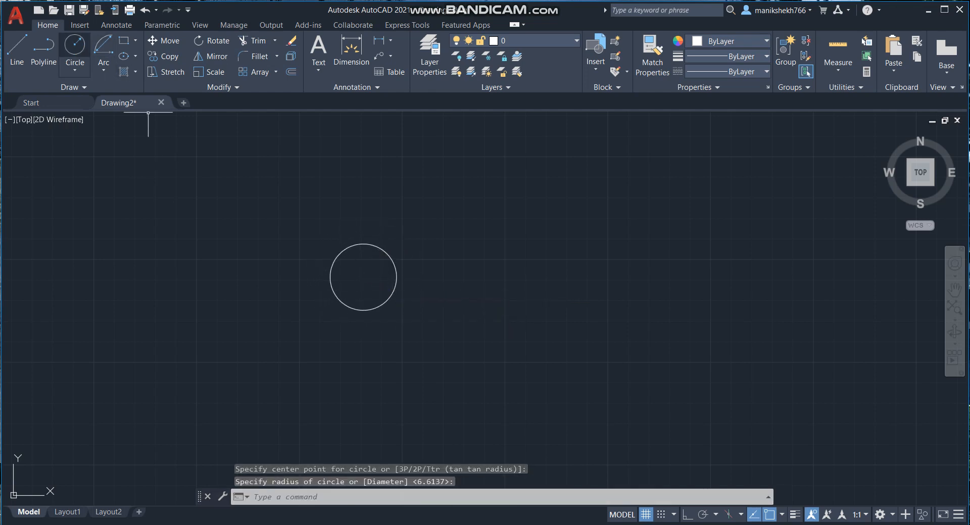
# Draw a second, slightly smaller circle with a radius of about 0.70, close below and to the right of the first
pyautogui.click(75, 46)
pyautogui.click(425, 318)
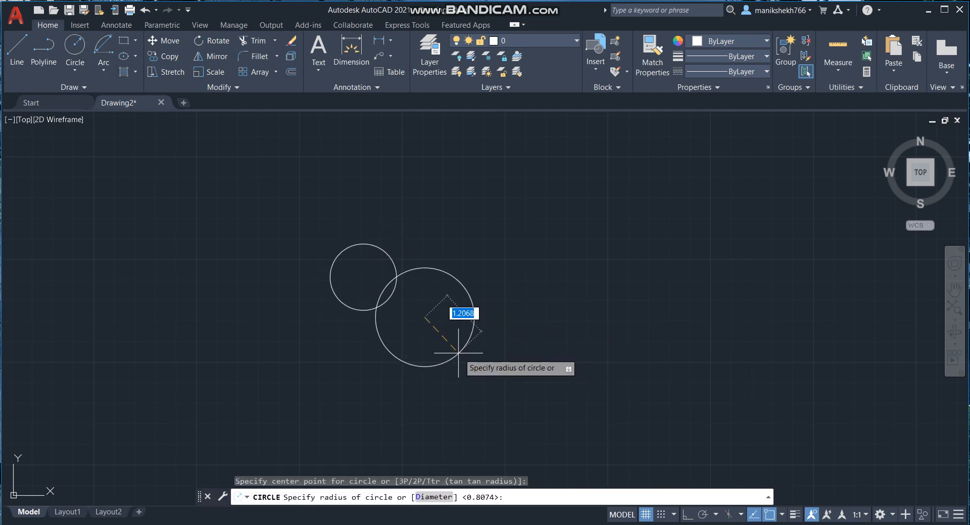
pyautogui.click(446, 337)
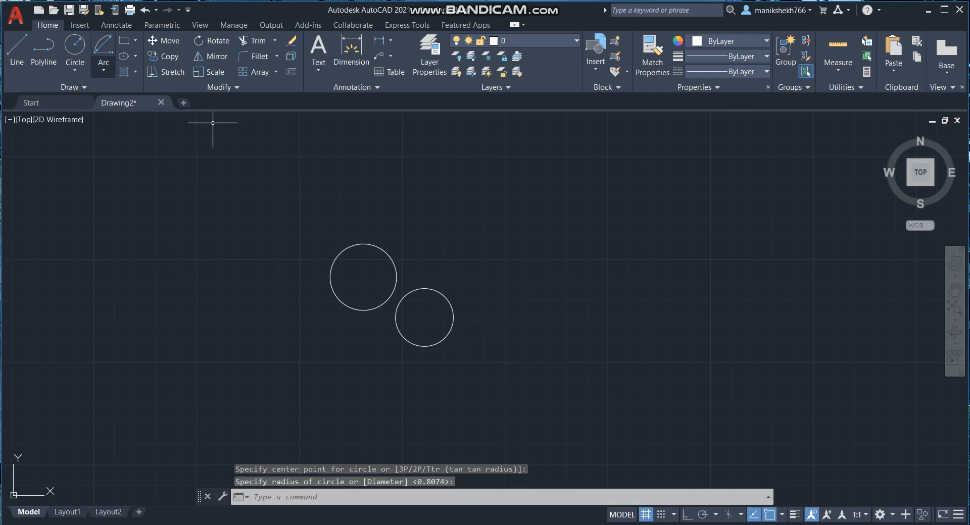
# Draw a Tan, Tan, Radius circle with radius 2, tangent to the facing sides of the two small circles
pyautogui.click(74, 70)
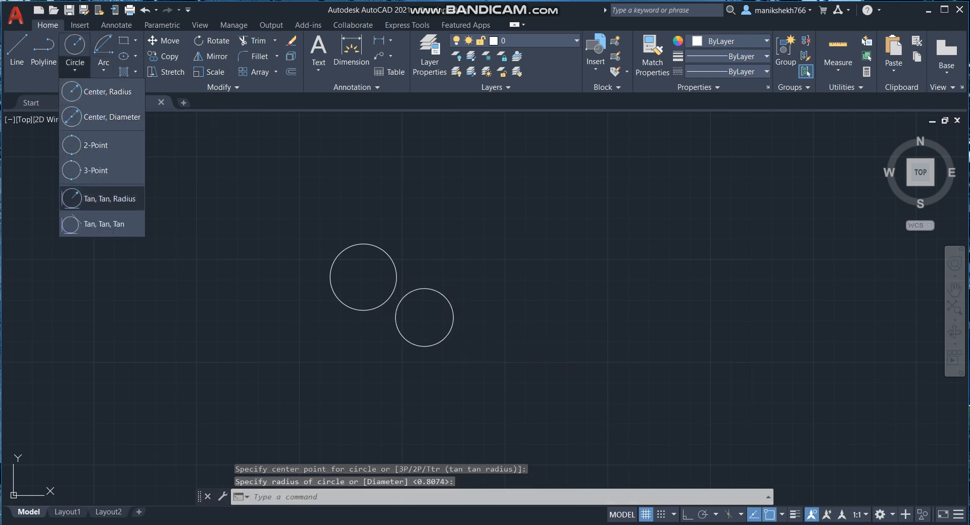
pyautogui.click(111, 200)
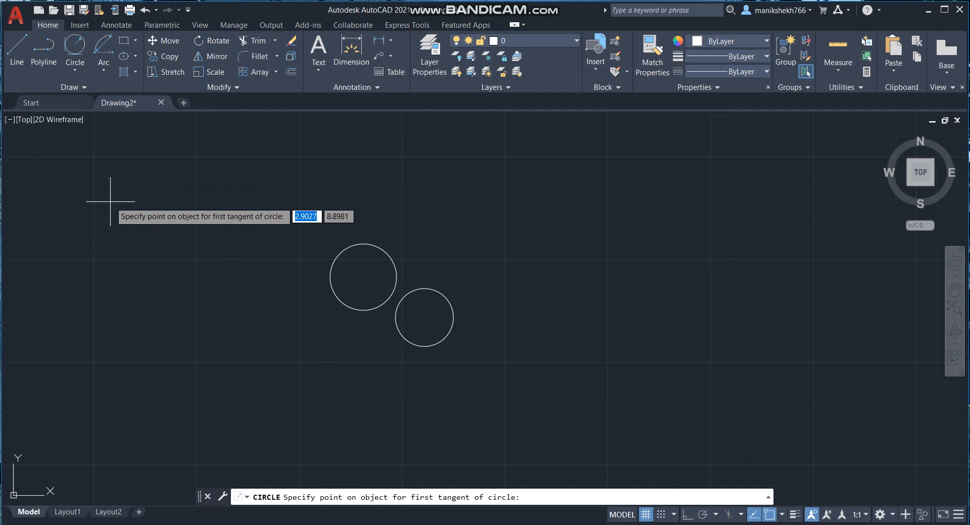
pyautogui.click(396, 276)
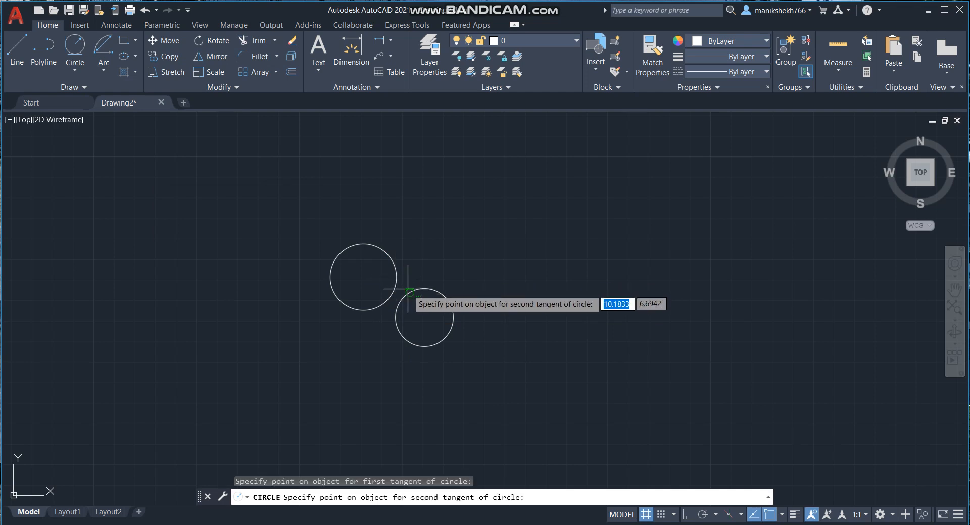
pyautogui.click(410, 292)
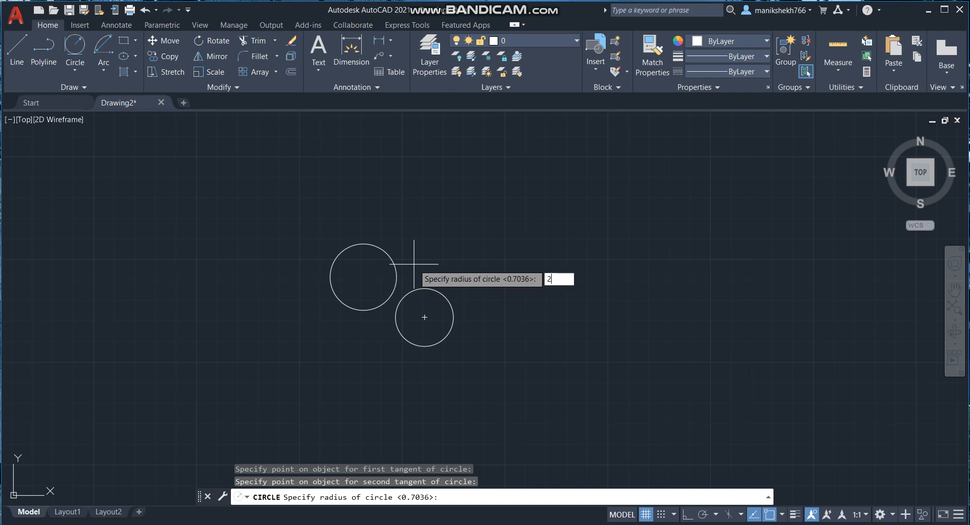
pyautogui.press('Return')
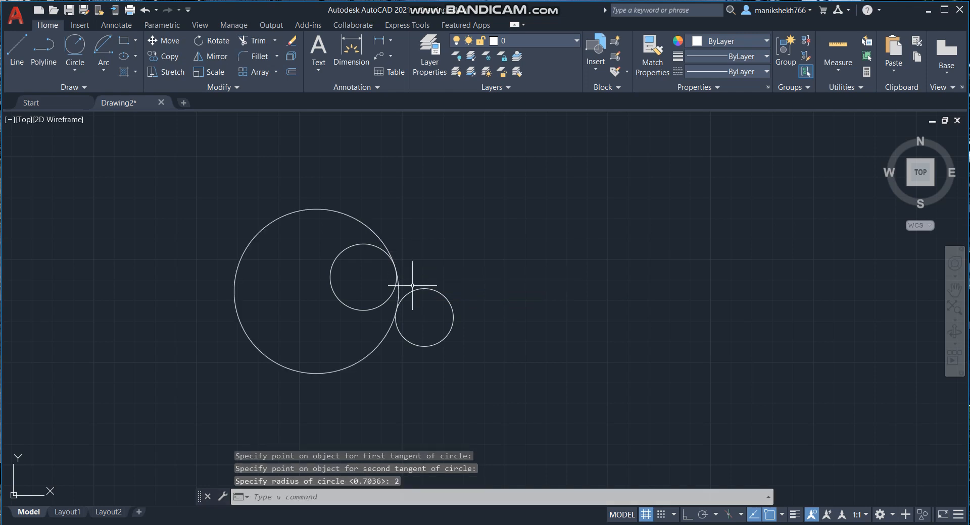
# Erase the two small circles and the tangent circle with one window selection
pyautogui.scroll(4, 412, 285)
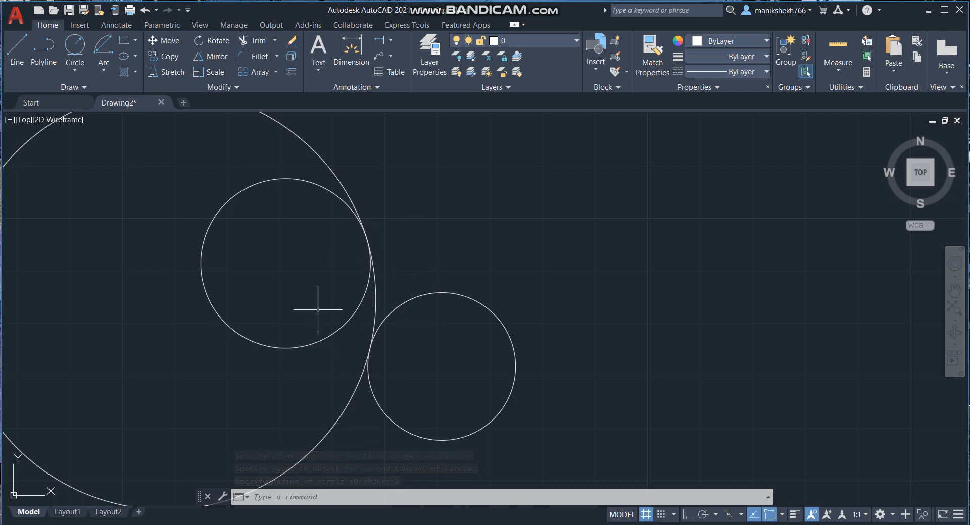
pyautogui.scroll(-4, 369, 328)
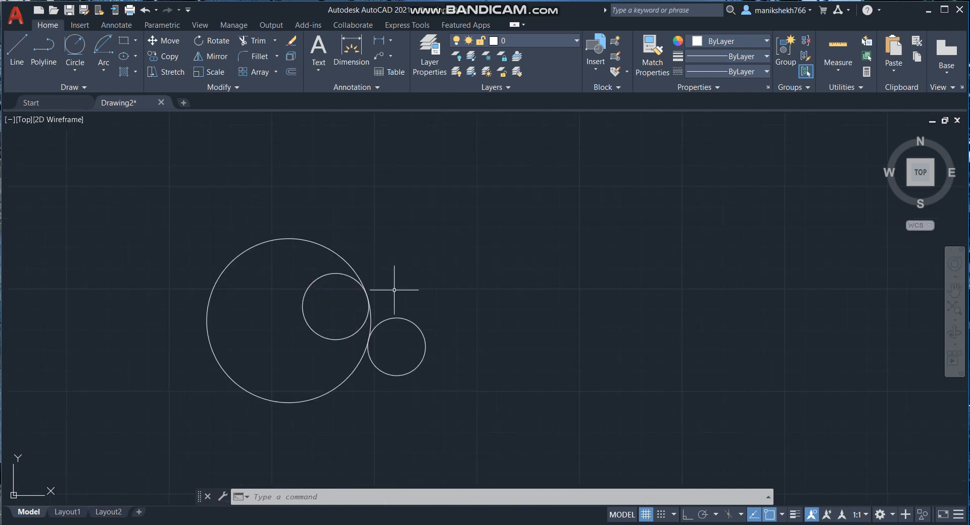
pyautogui.click(142, 187)
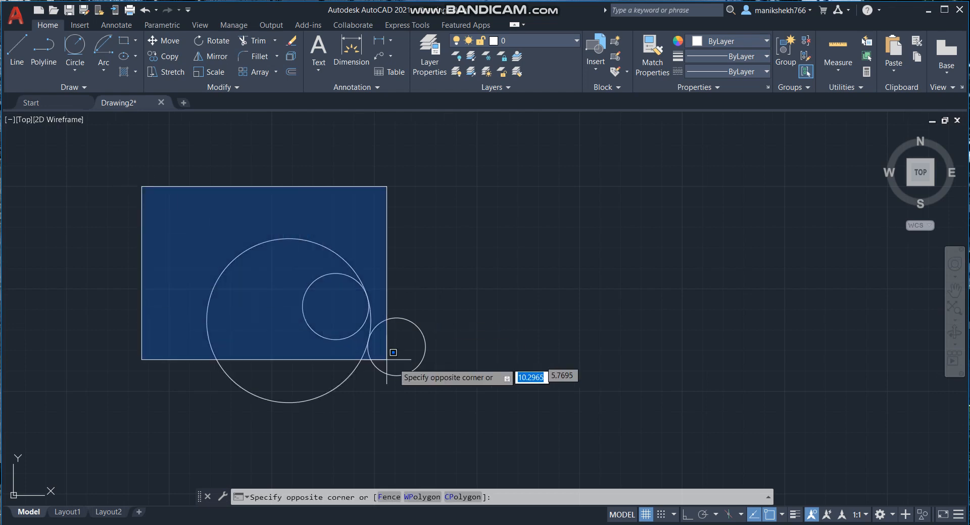
pyautogui.click(478, 413)
pyautogui.press('Delete')
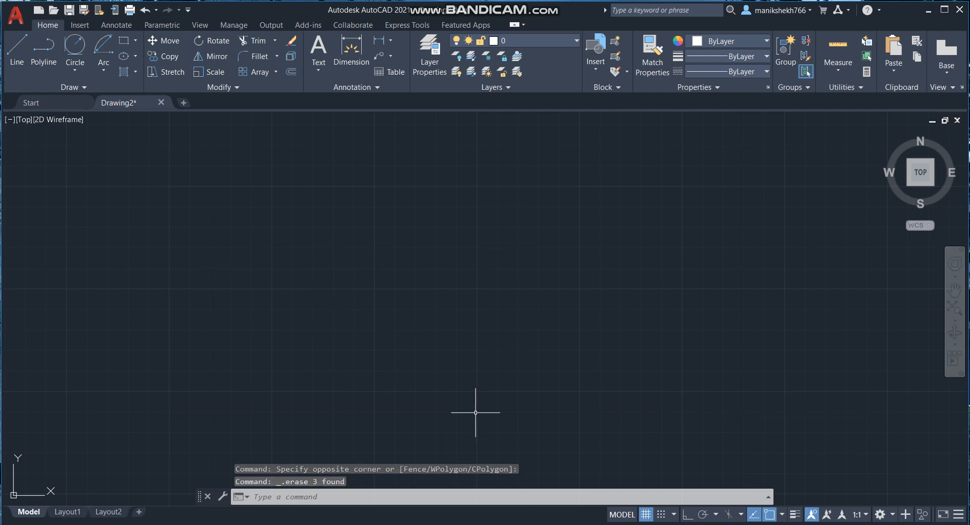
# Draw a Center, Radius circle with a radius of about 1.72 in the empty drawing area
pyautogui.click(75, 70)
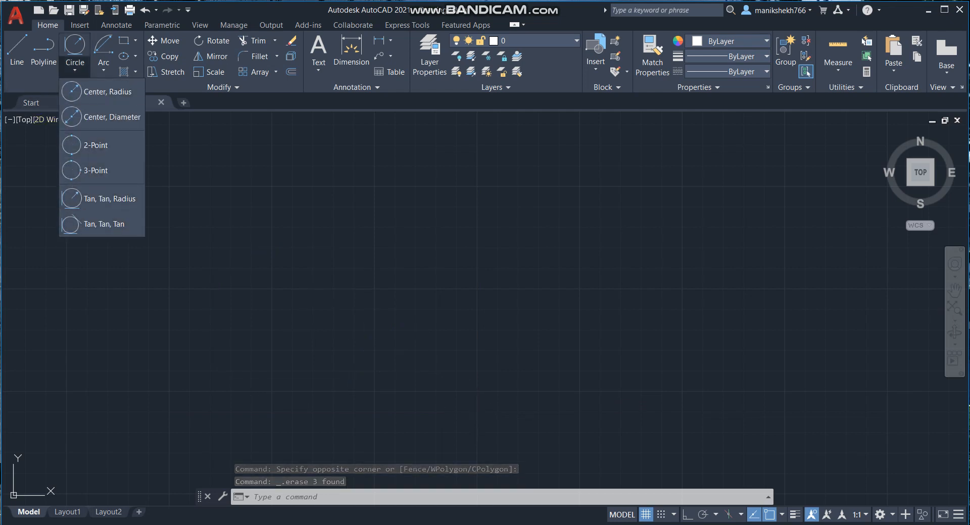
pyautogui.click(106, 92)
pyautogui.click(75, 46)
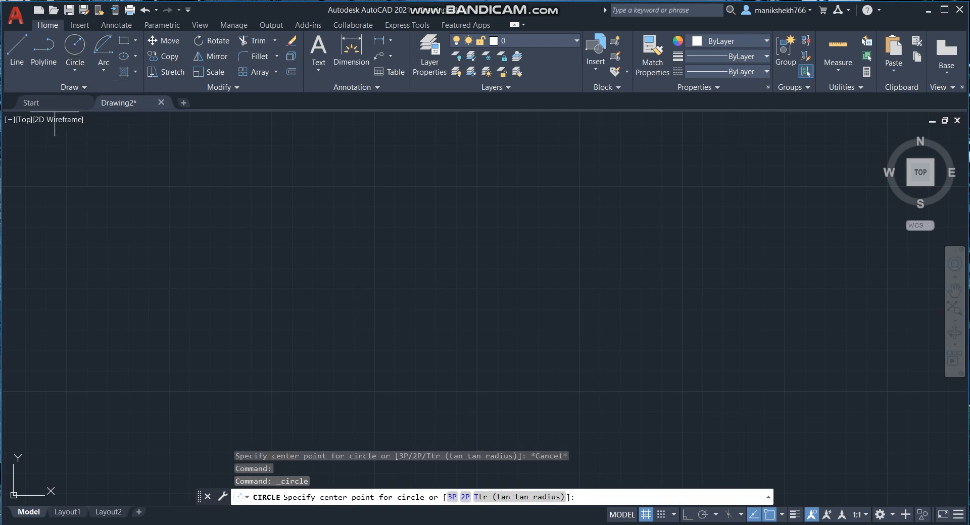
pyautogui.click(311, 237)
pyautogui.click(379, 255)
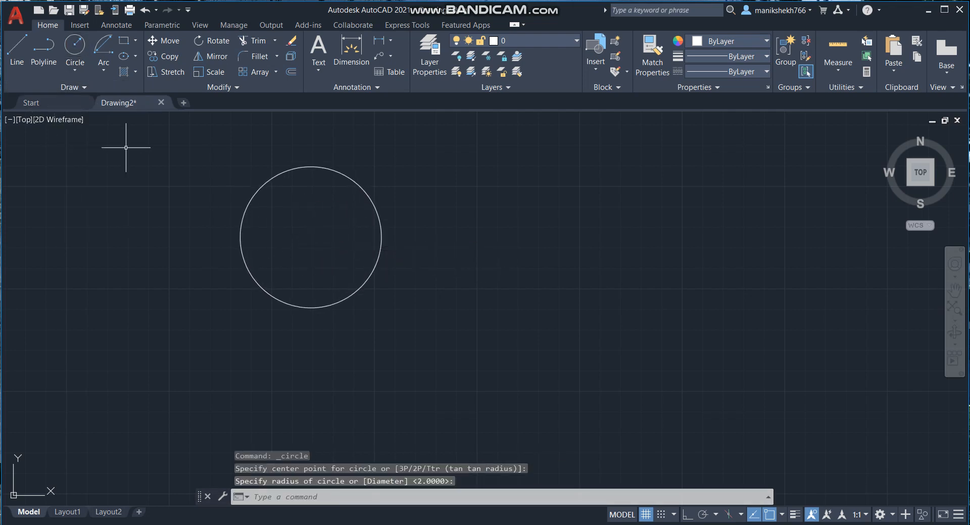
# Draw a second Center, Radius circle with a radius of about 1.28, close to the right of the first without touching it
pyautogui.click(75, 71)
pyautogui.click(104, 91)
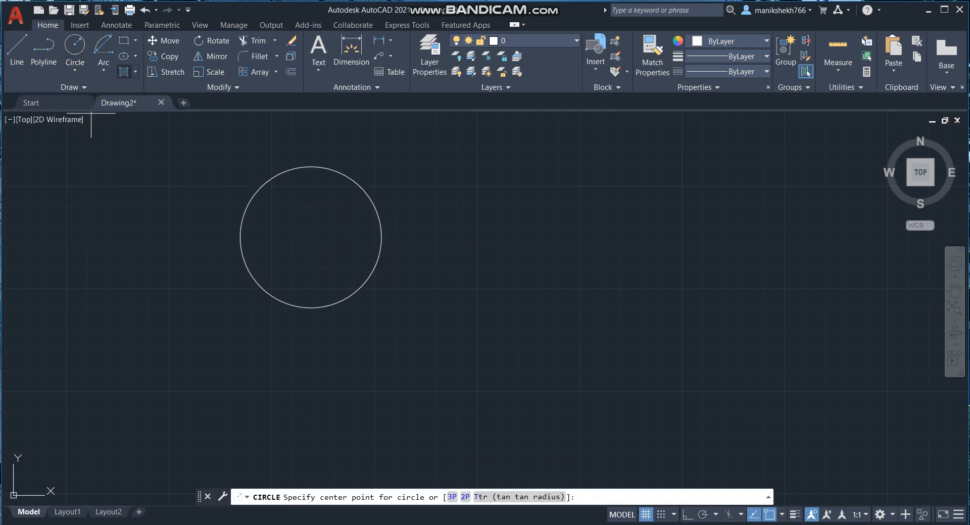
pyautogui.click(456, 220)
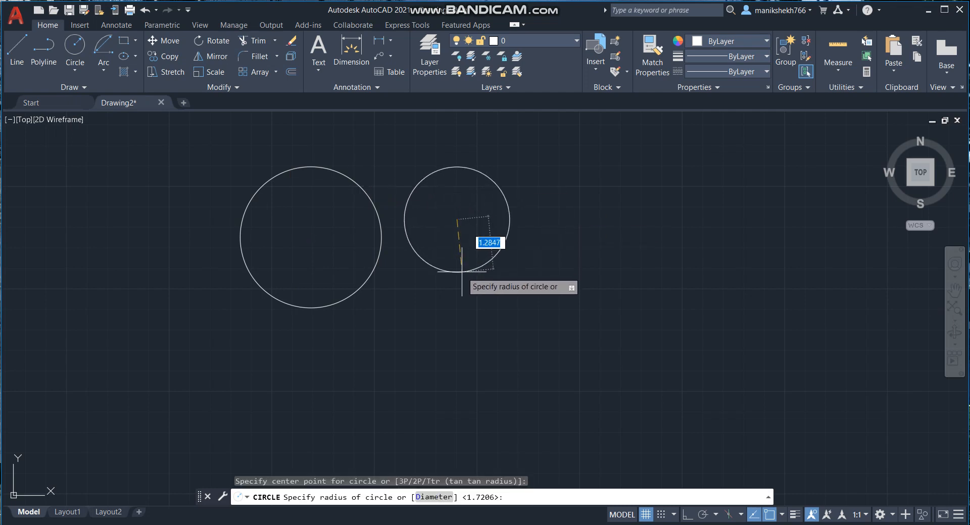
pyautogui.click(501, 248)
# Draw a third, slightly smaller Center, Radius circle below the gap between the first two, without touching them
pyautogui.click(75, 50)
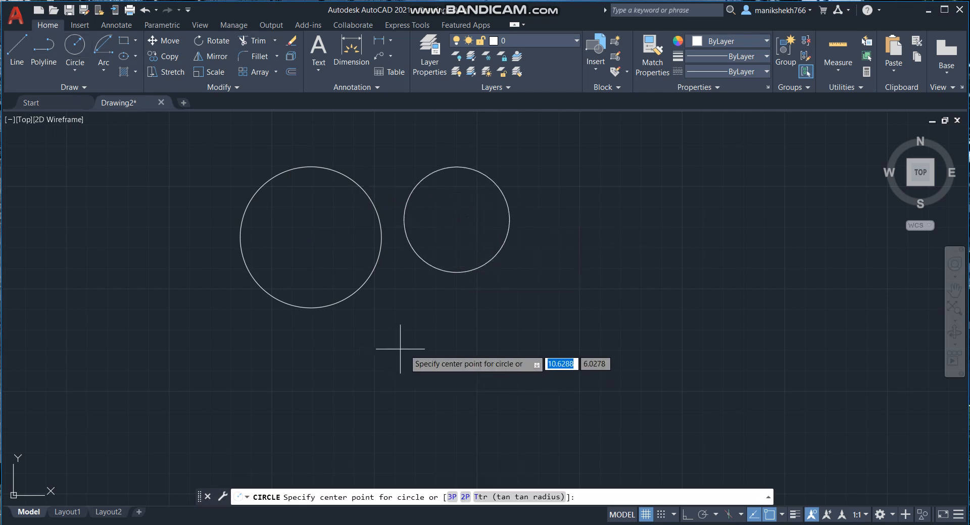
pyautogui.click(427, 349)
pyautogui.click(450, 390)
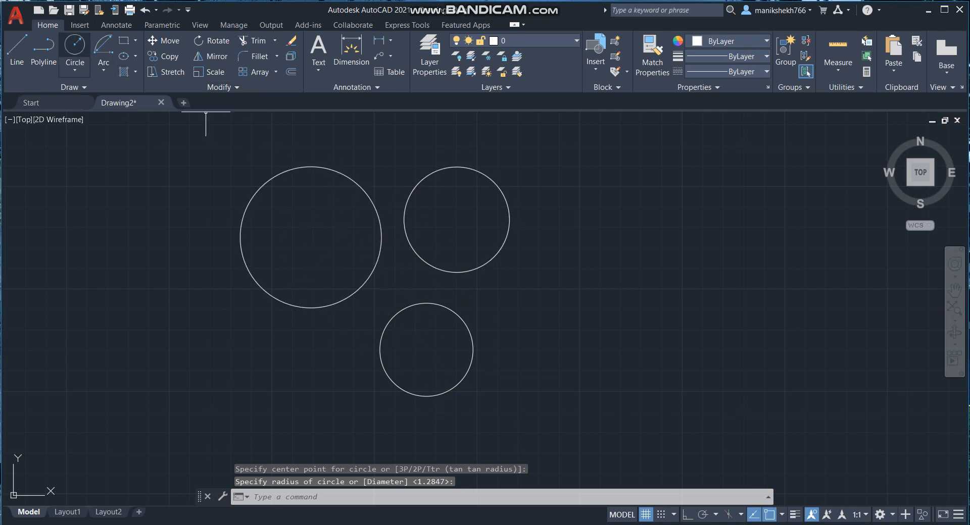
# Draw a Tan, Tan, Tan circle in the gap, tangent to the facing sides of all three circles
pyautogui.click(74, 71)
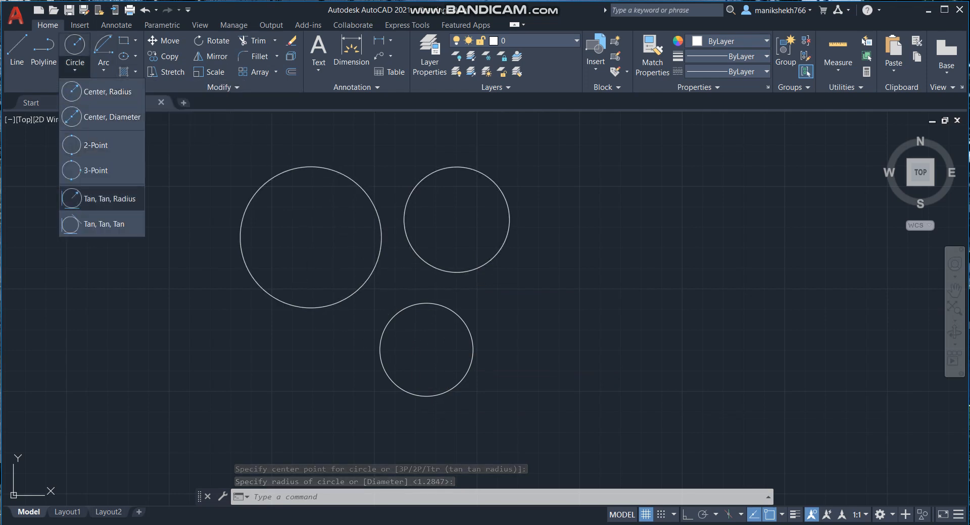
pyautogui.click(367, 277)
pyautogui.click(418, 264)
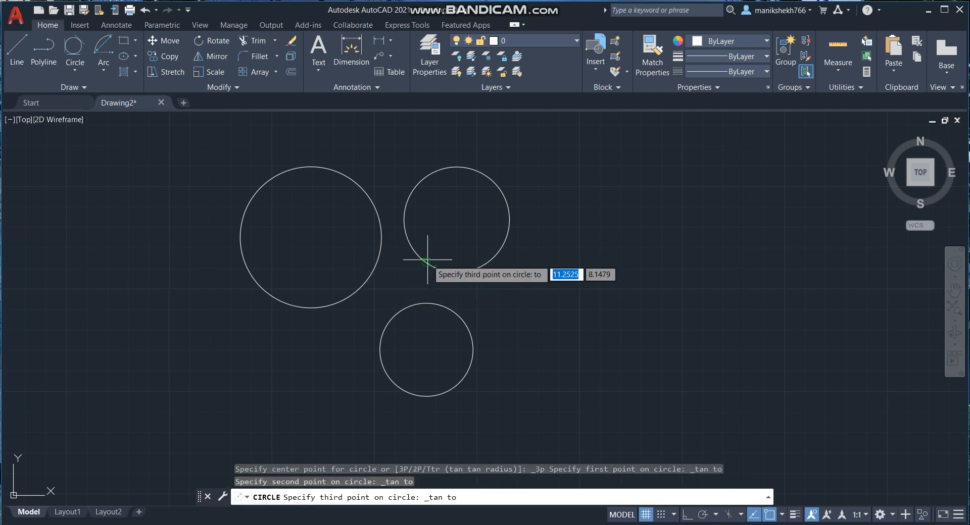
pyautogui.click(416, 303)
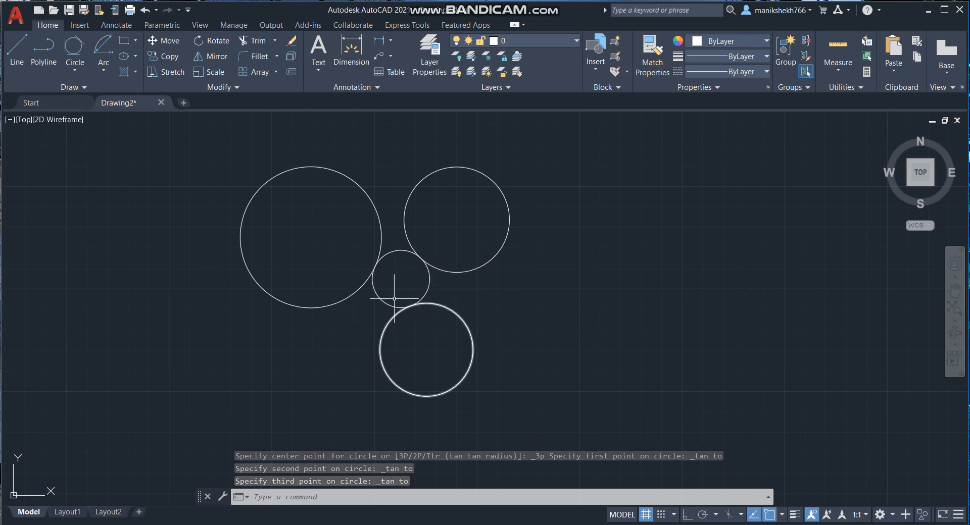
# Erase all four circles with one window selection
pyautogui.scroll(-2, 395, 317)
pyautogui.click(236, 202)
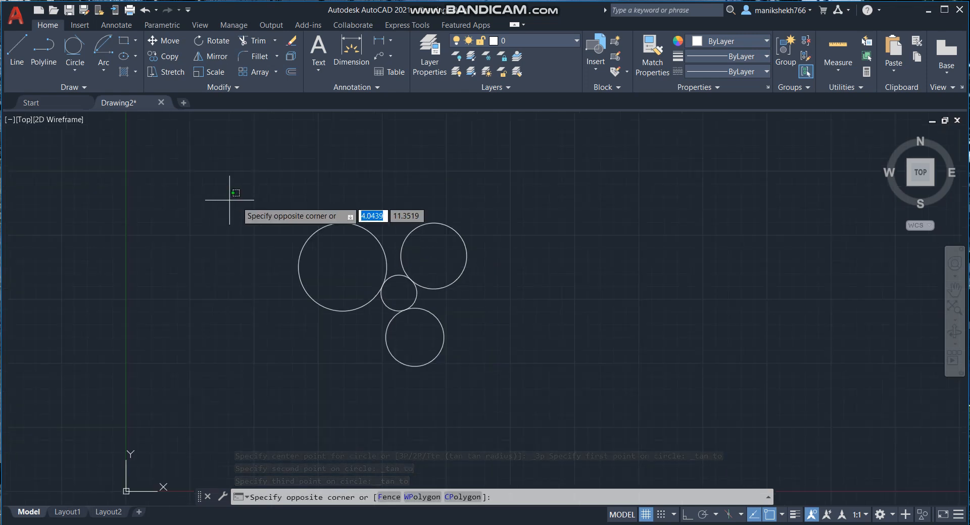
pyautogui.click(513, 397)
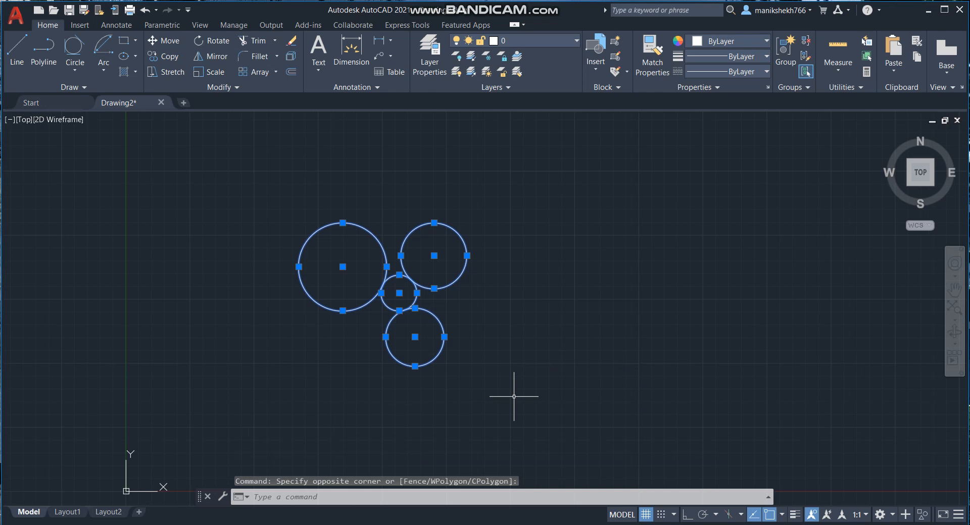
pyautogui.press('Delete')
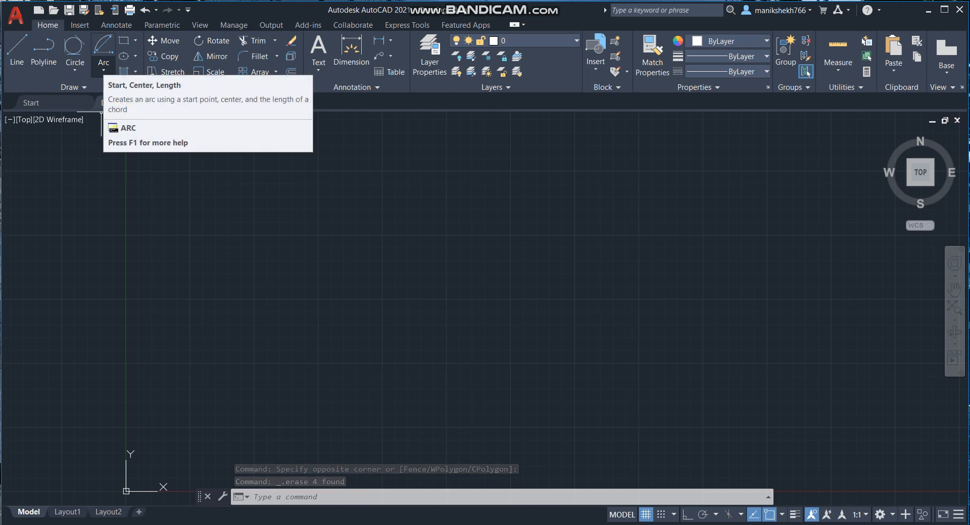
# Draw a wide, upward-bulging 3-Point arc from left to right, its second point about 6 from the start and about 7 from the end
pyautogui.click(103, 71)
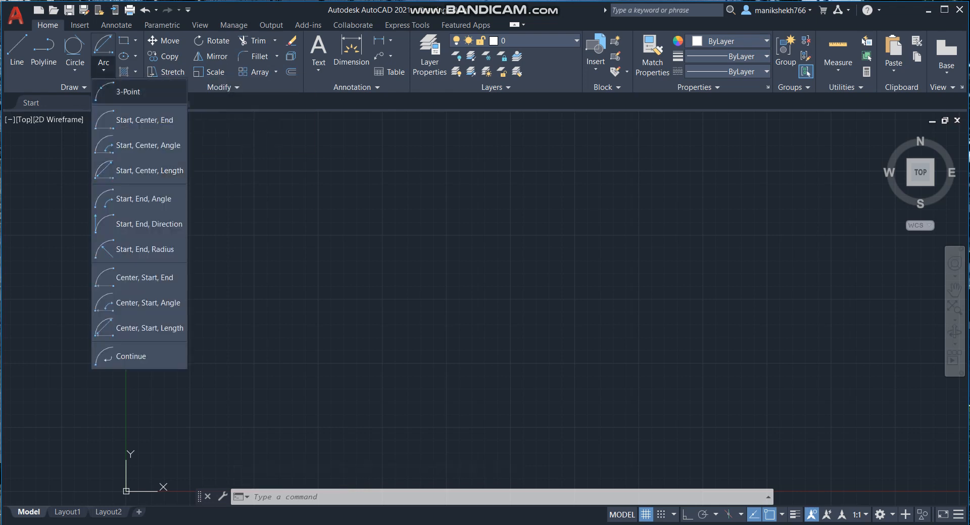
pyautogui.click(126, 92)
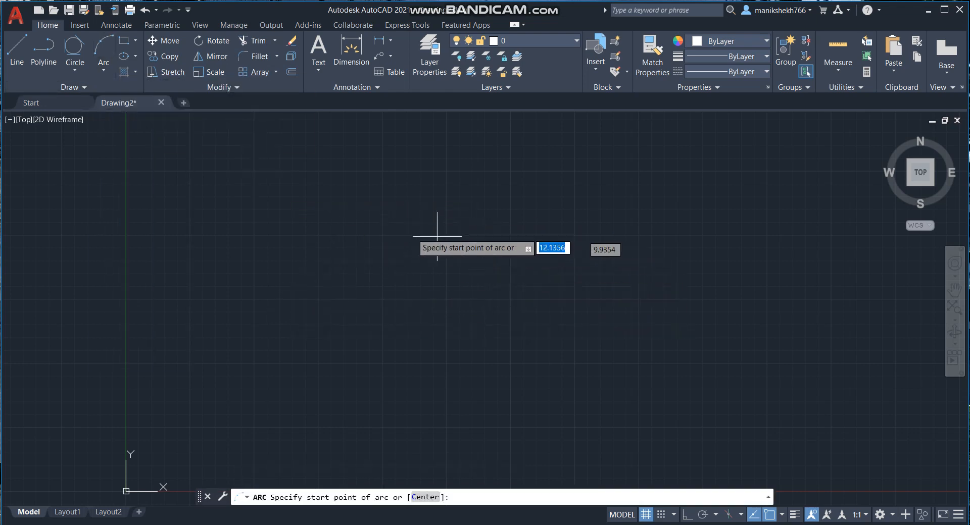
pyautogui.click(104, 71)
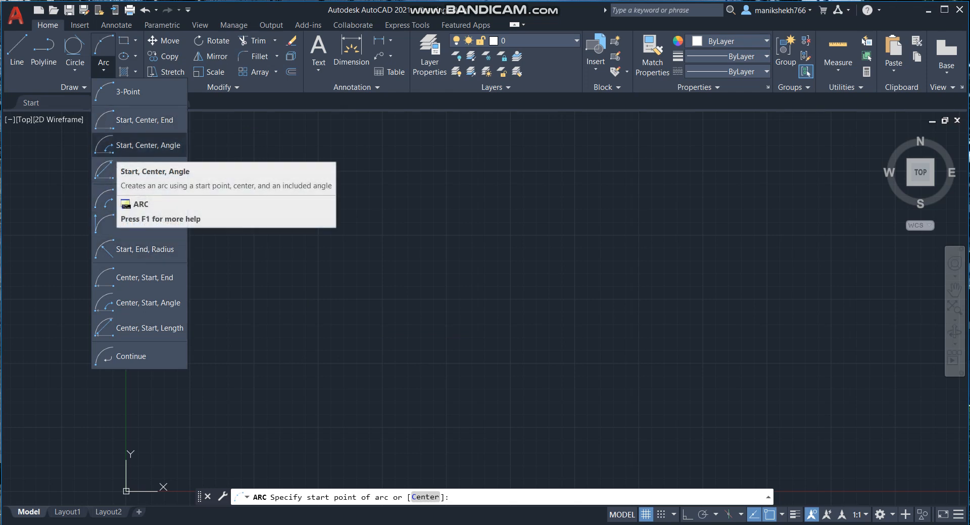
pyautogui.click(139, 145)
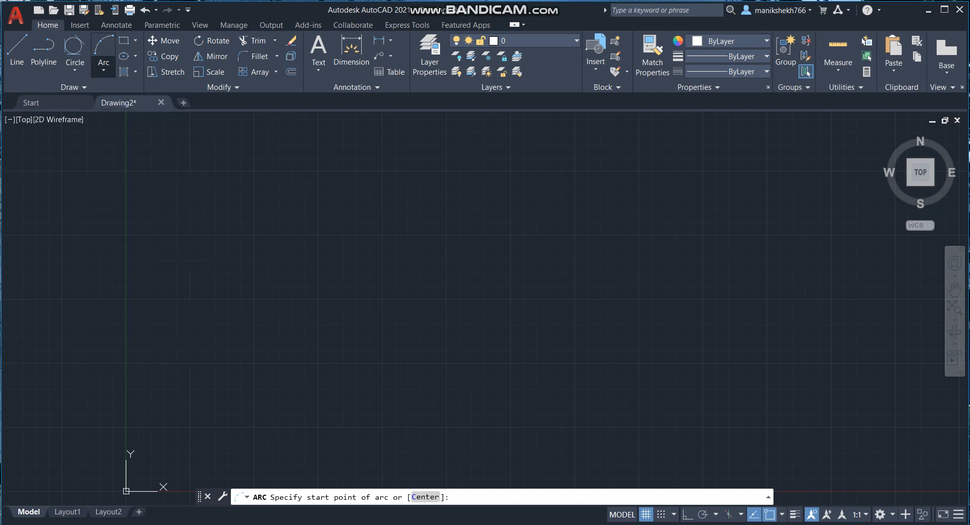
pyautogui.click(300, 295)
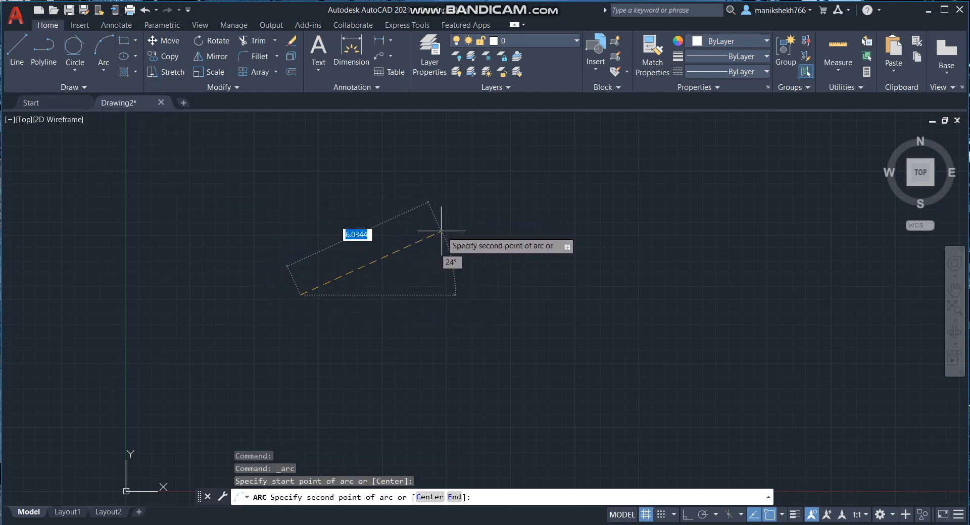
pyautogui.click(444, 234)
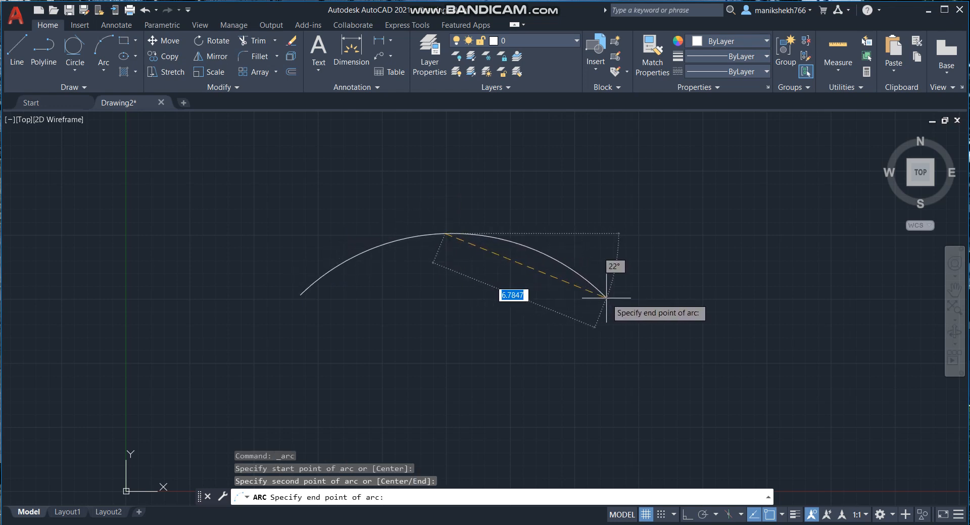
pyautogui.click(611, 297)
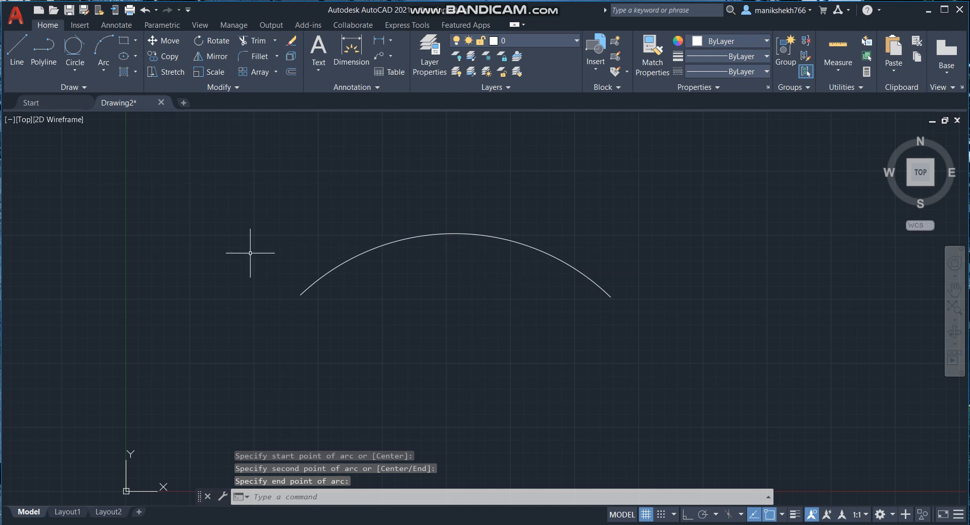
pyautogui.click(103, 70)
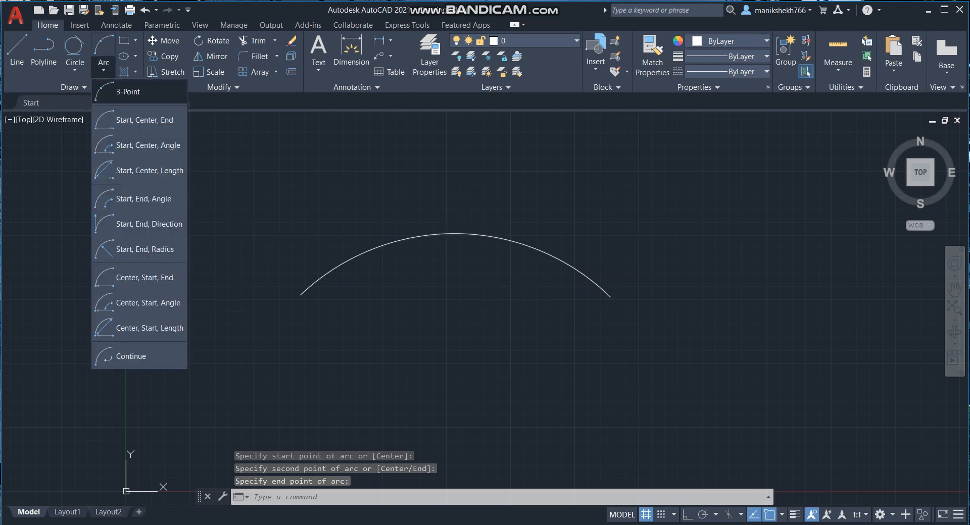
pyautogui.click(127, 128)
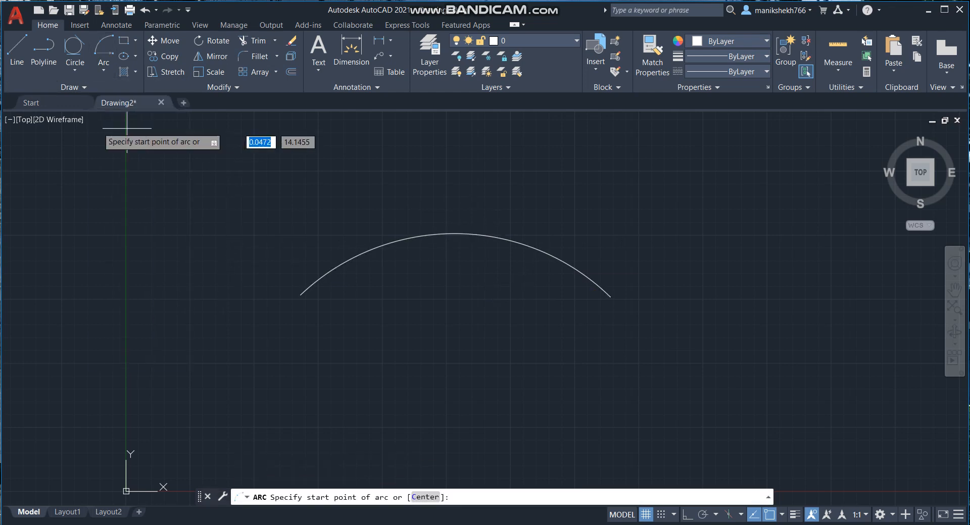
pyautogui.click(103, 71)
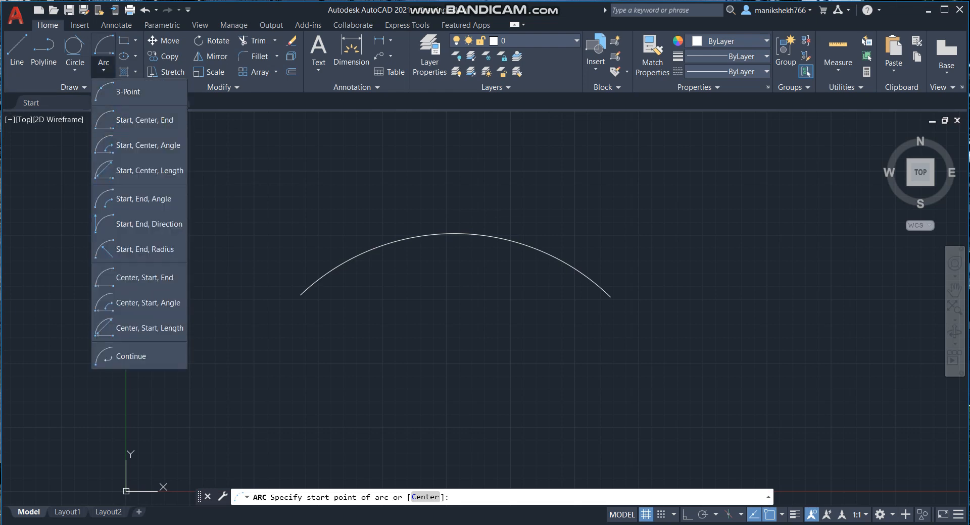
# Draw an L-shaped pair of lines below the arc with Ortho on, 2 units down and 2 units to the right
pyautogui.click(16, 50)
pyautogui.click(333, 340)
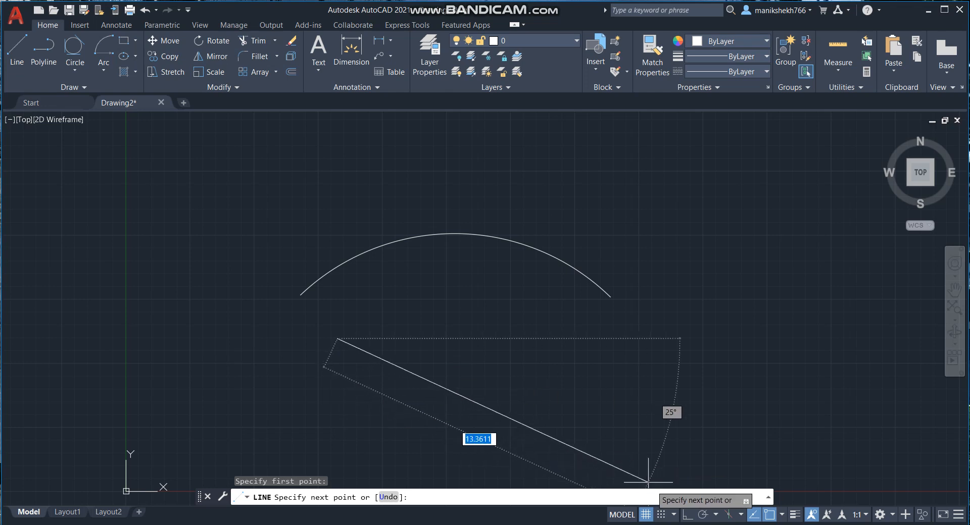
pyautogui.click(687, 515)
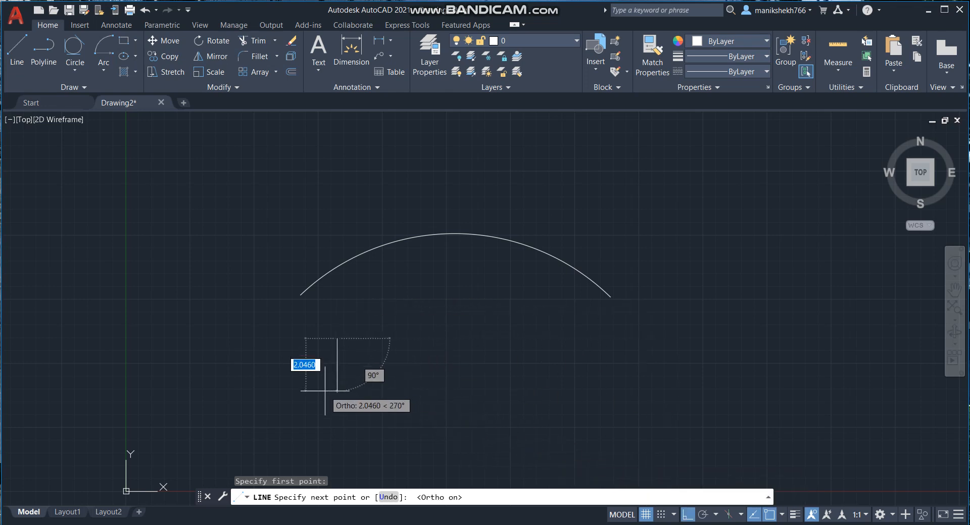
pyautogui.write('2')
pyautogui.press('Return')
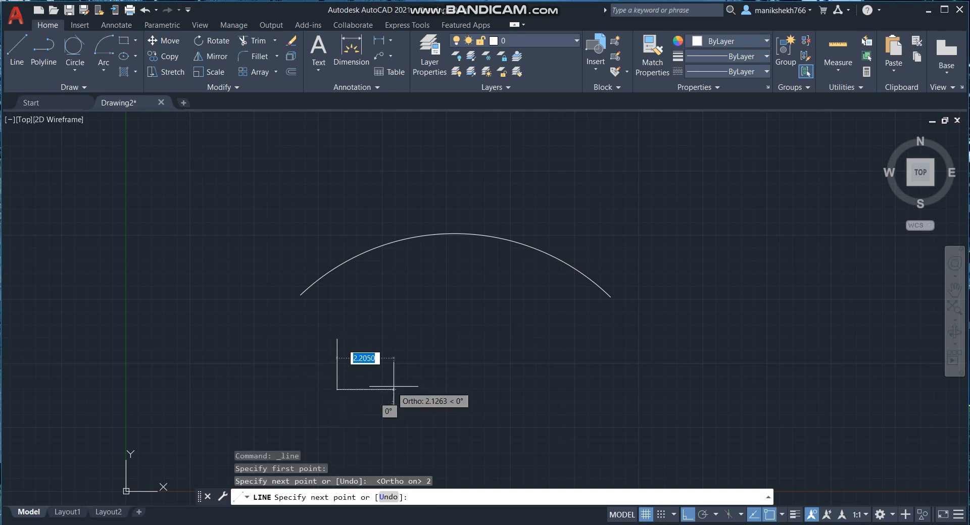
pyautogui.write('2')
pyautogui.press('Return')
pyautogui.press('Return')
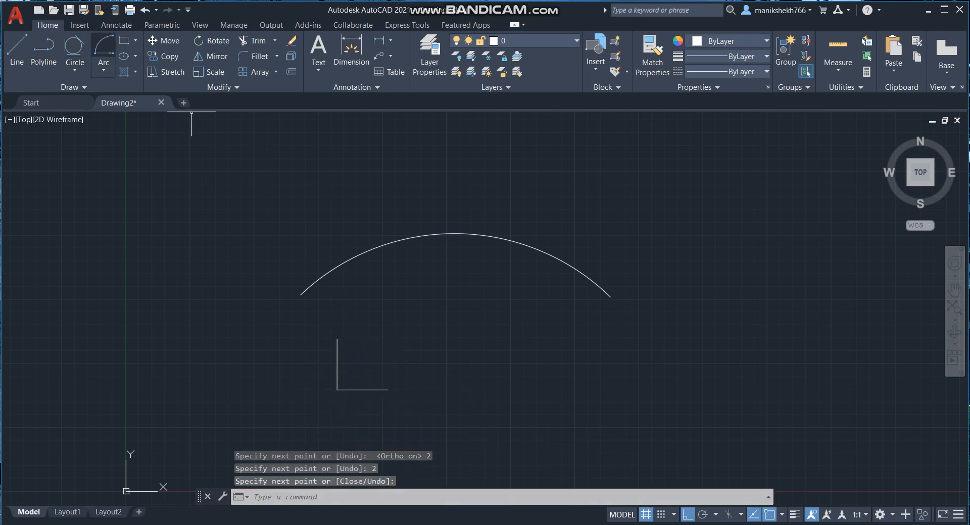
# Draw a Start, Center, End arc from the vertical line's upper end, centred on the L's corner, to the horizontal line's free end
pyautogui.click(104, 53)
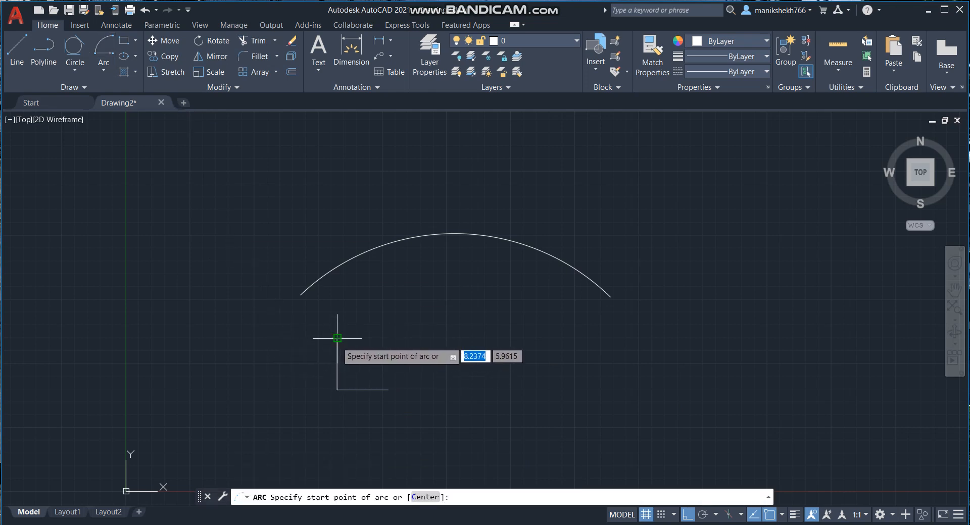
pyautogui.click(337, 339)
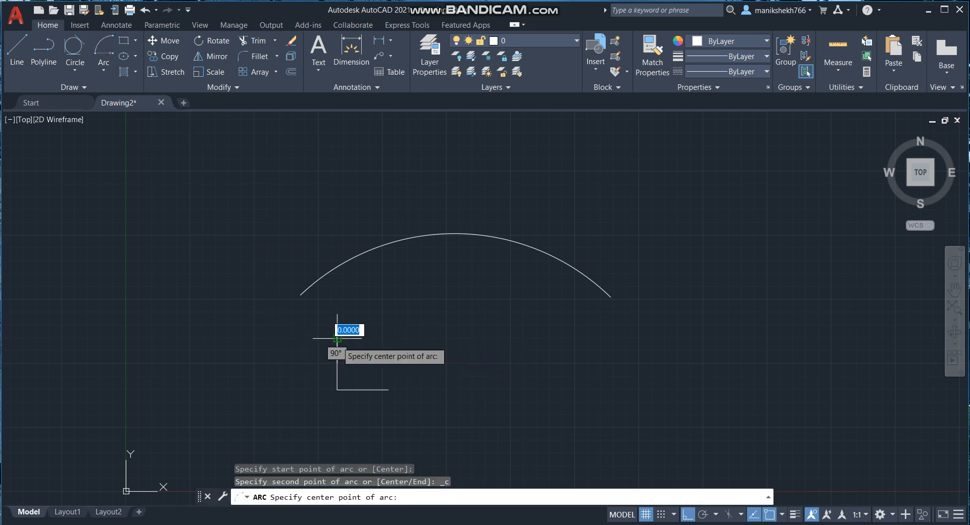
pyautogui.click(337, 390)
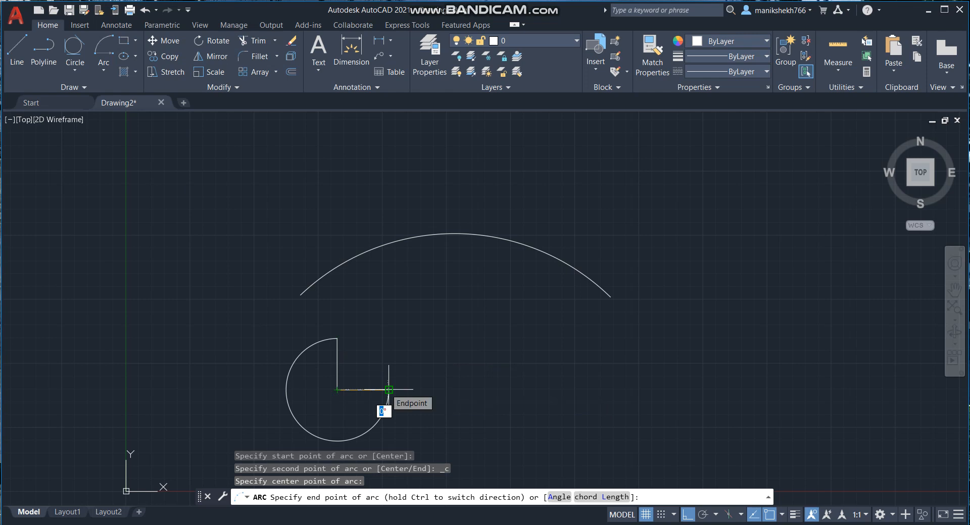
pyautogui.click(387, 390)
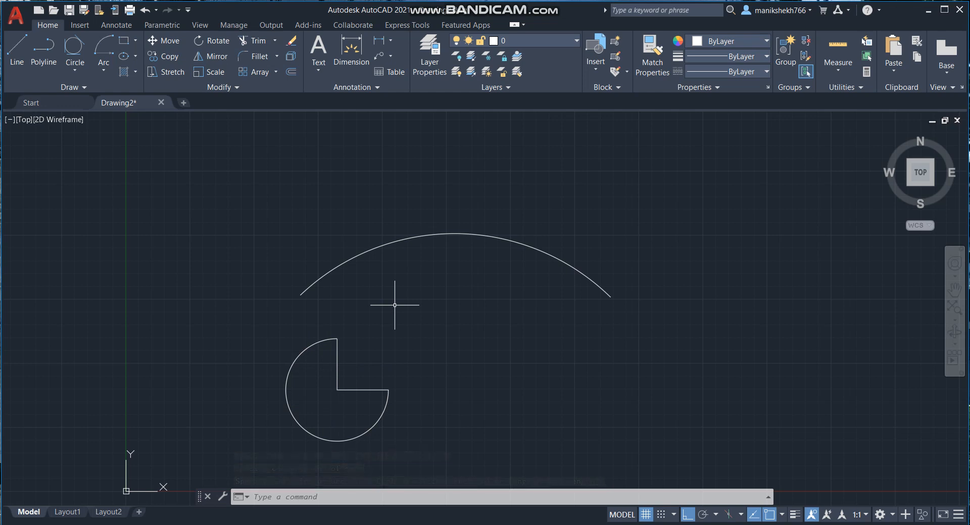
# Undo the last arc and redraw it with Start, Center, End from the horizontal line's free end, centred on the corner, to the vertical line's top
pyautogui.hotkey('ctrl', 'z')
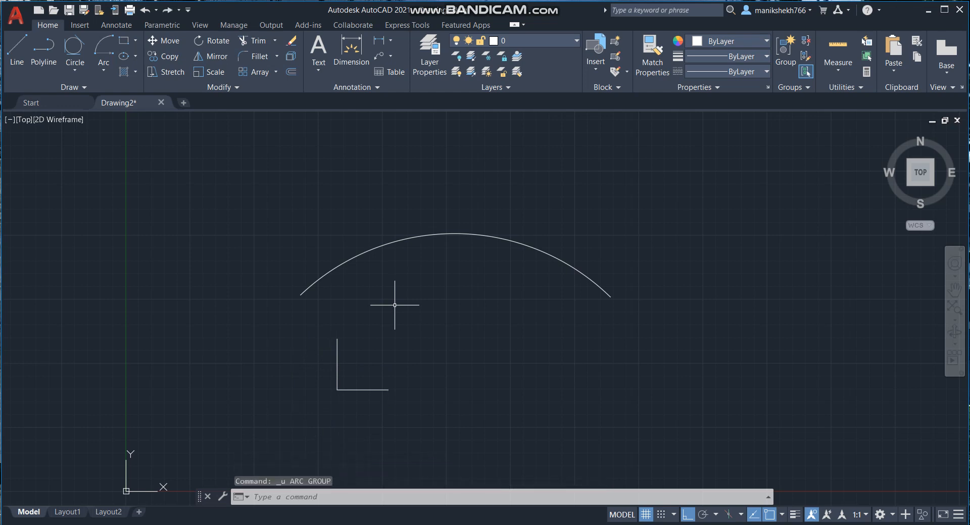
pyautogui.click(104, 50)
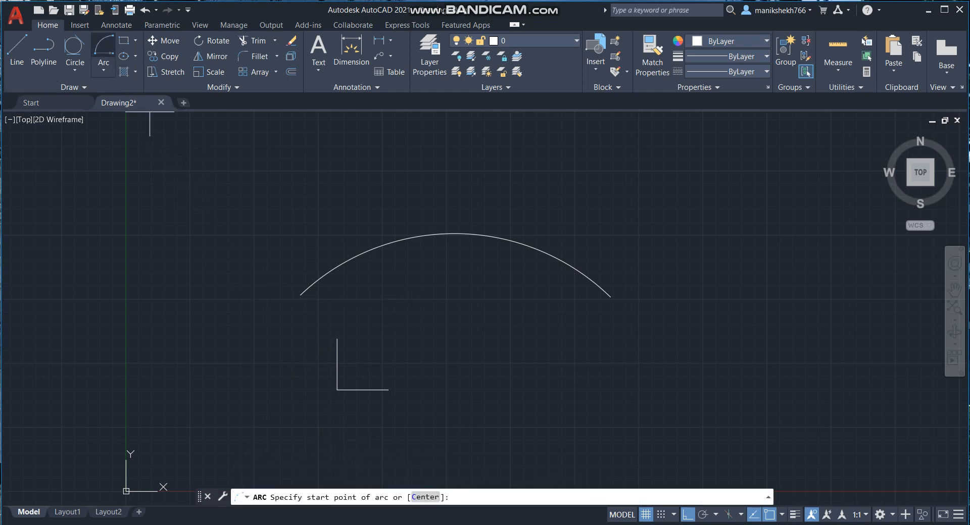
pyautogui.click(388, 390)
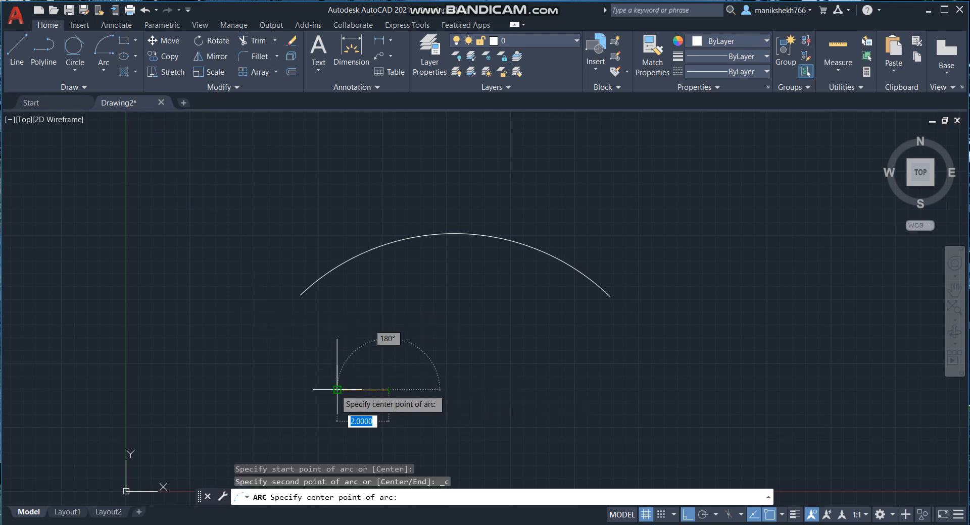
pyautogui.click(337, 390)
pyautogui.click(336, 338)
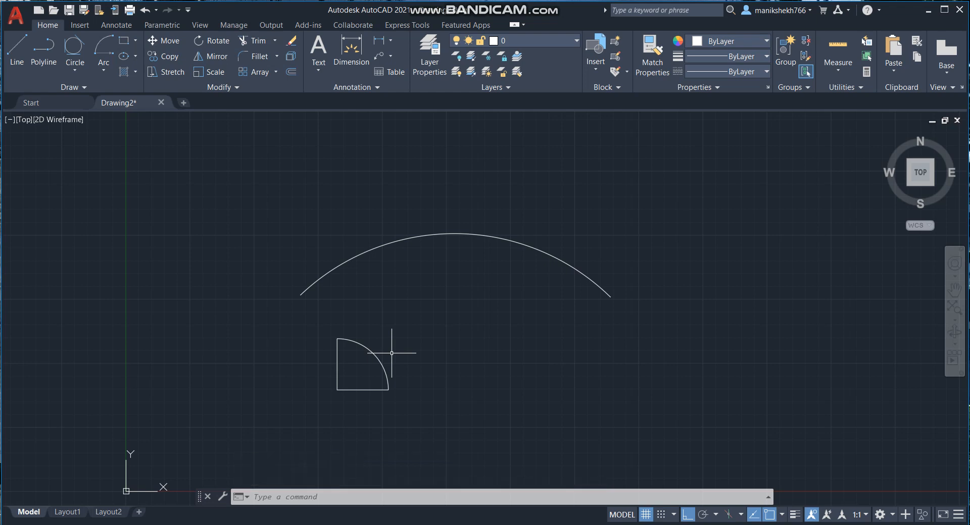
# Erase both arcs and the L-shaped lines with one window selection
pyautogui.click(223, 197)
pyautogui.click(713, 449)
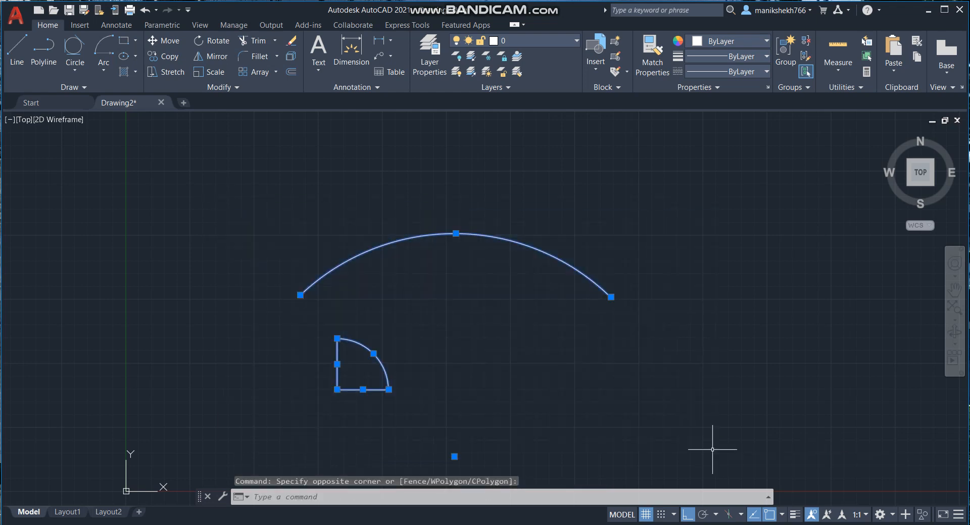
pyautogui.press('Delete')
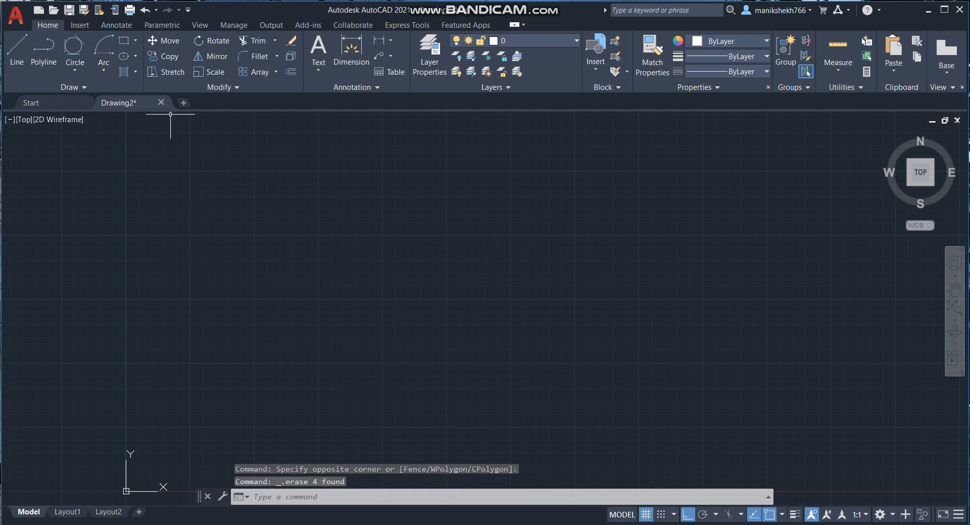
# Draw a rectangle 8 units wide and 5 units high in the middle of the drawing area
pyautogui.click(136, 40)
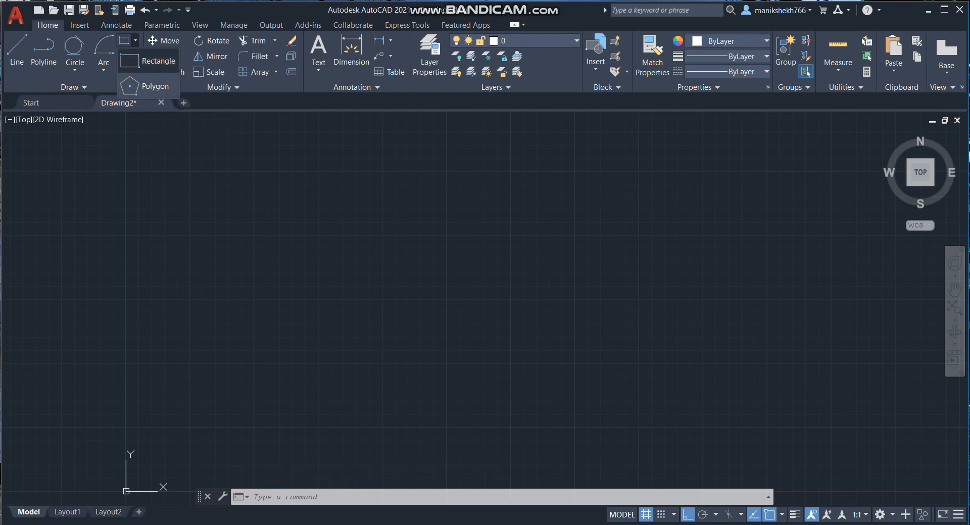
pyautogui.click(151, 61)
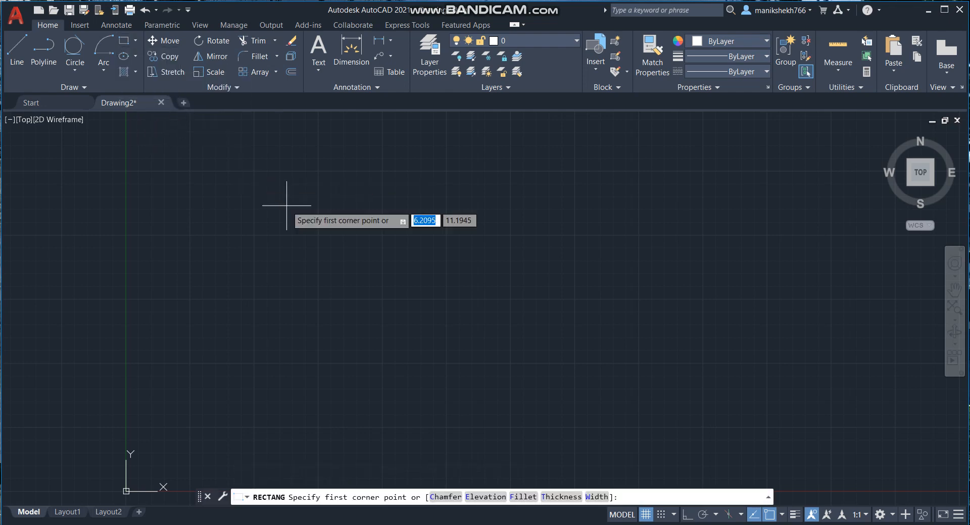
pyautogui.click(327, 246)
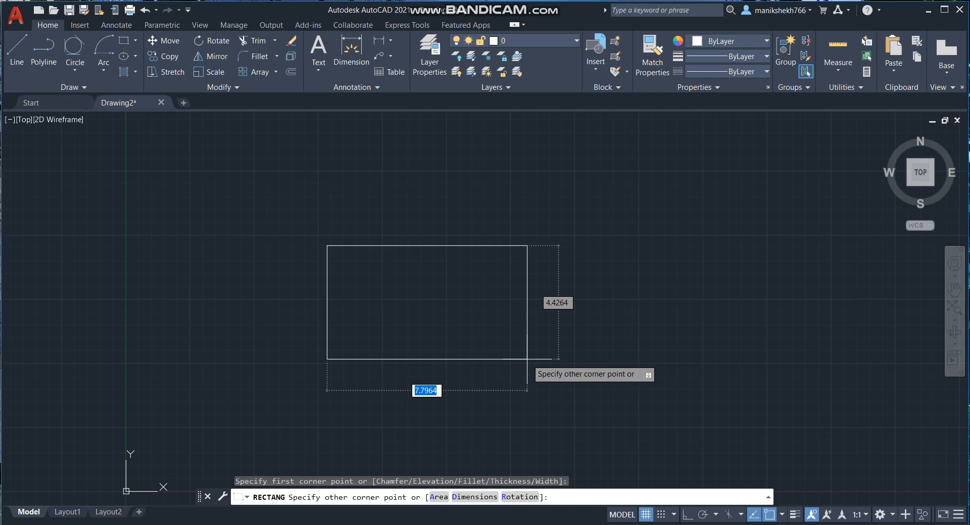
pyautogui.write('8')
pyautogui.press('Tab')
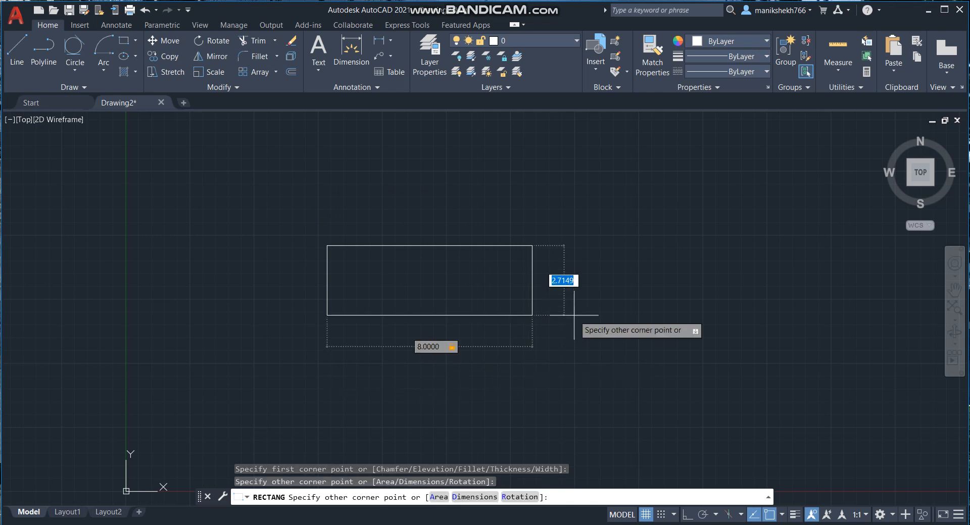
pyautogui.write('5')
pyautogui.press('Return')
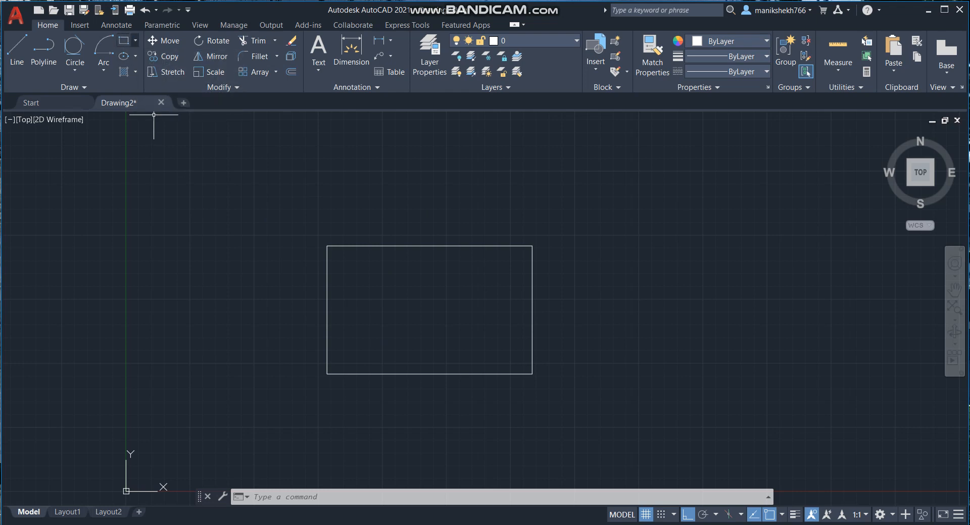
# Draw a 9-sided polygon centred in the rectangle, inscribed in a circle of radius 3
pyautogui.click(136, 41)
pyautogui.click(152, 84)
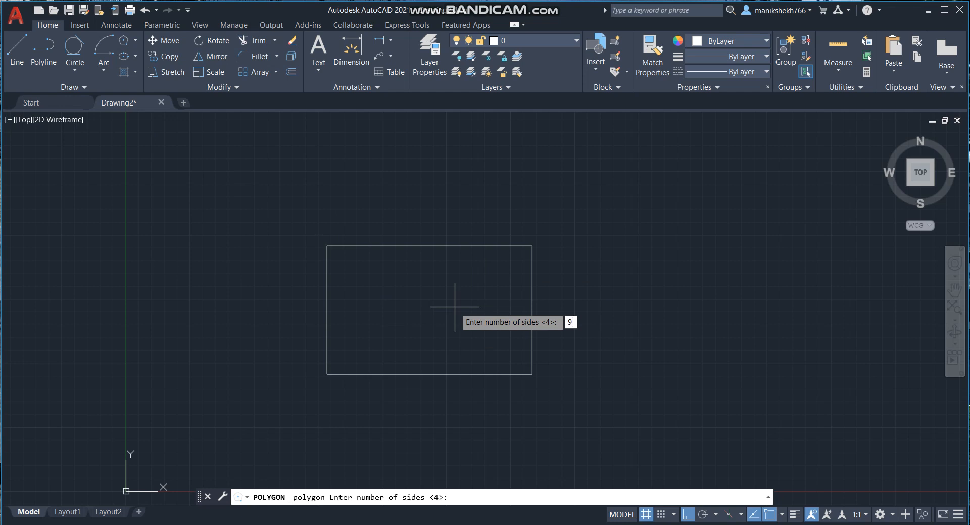
pyautogui.press('Return')
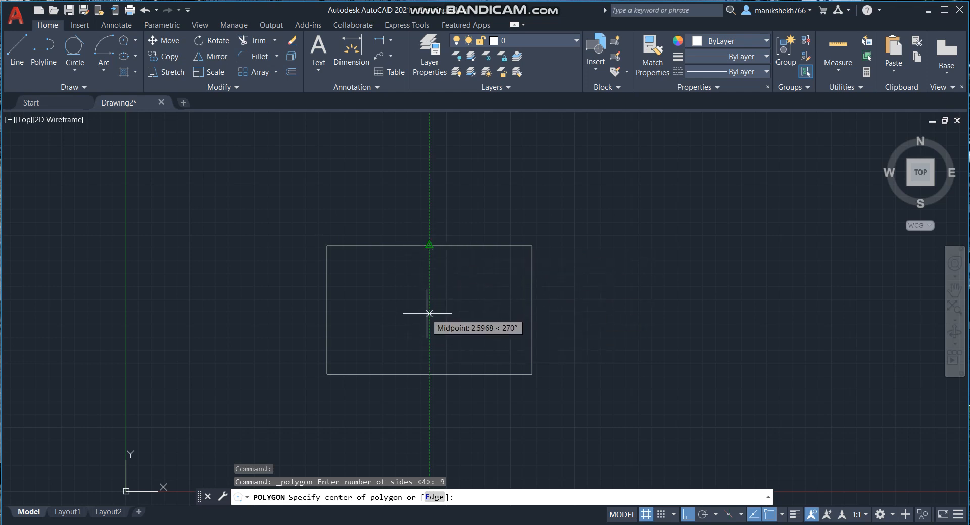
pyautogui.click(429, 312)
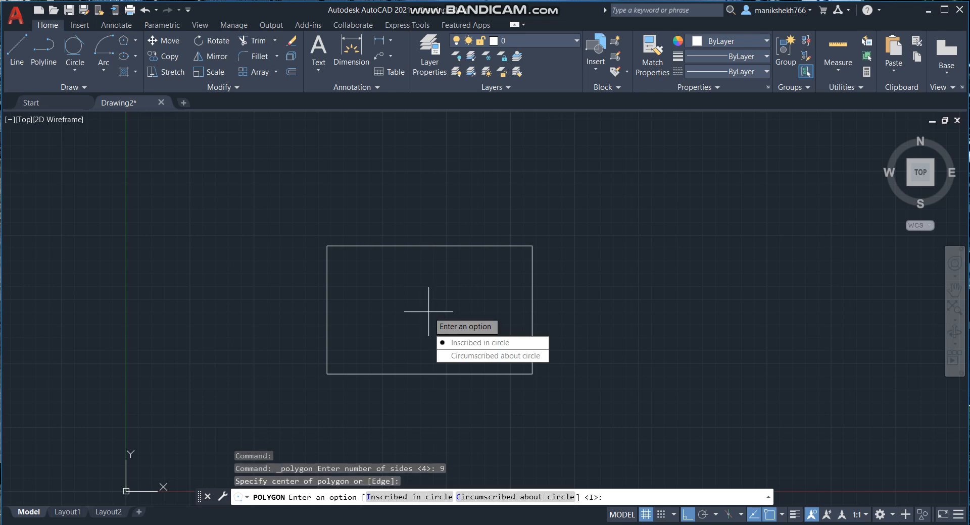
pyautogui.press('Return')
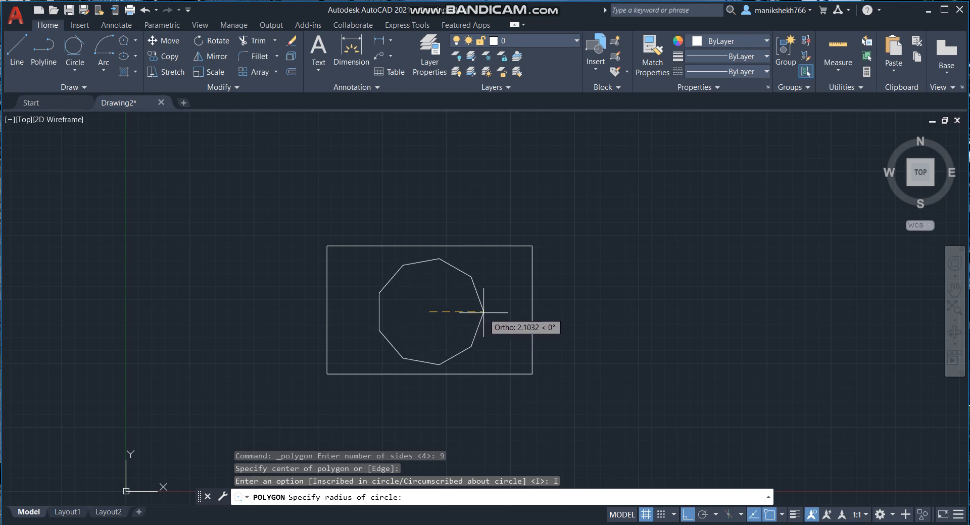
pyautogui.write('3')
pyautogui.press('Return')
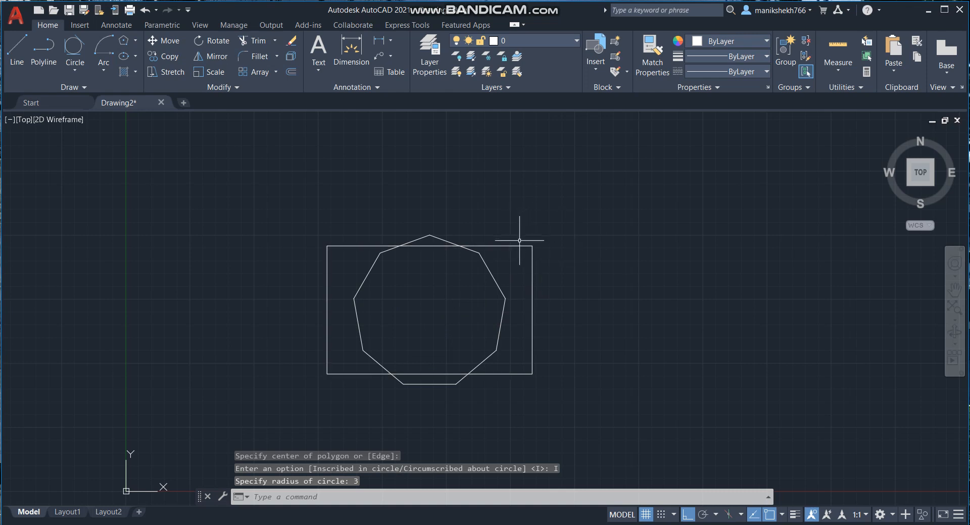
# Erase the rectangle and the nine-sided polygon
pyautogui.click(516, 247)
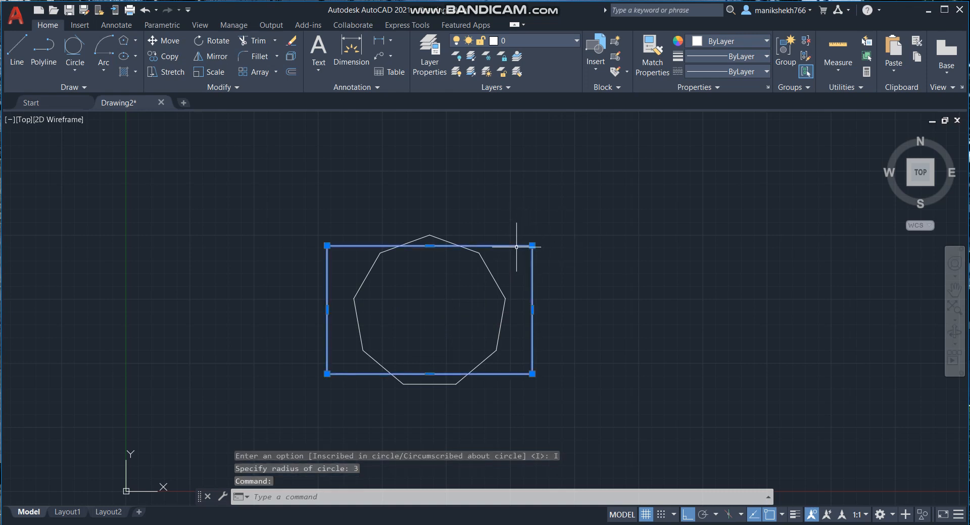
pyautogui.press('Delete')
pyautogui.click(310, 210)
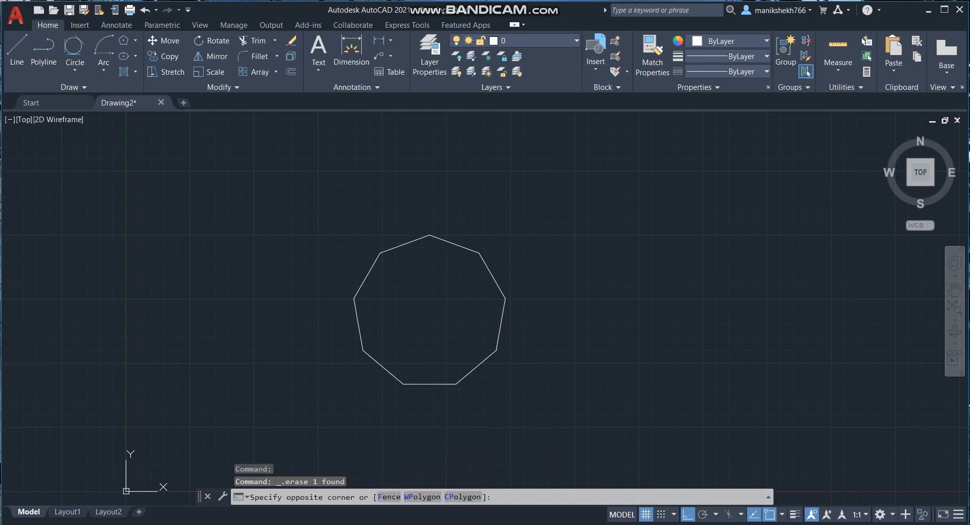
pyautogui.click(563, 412)
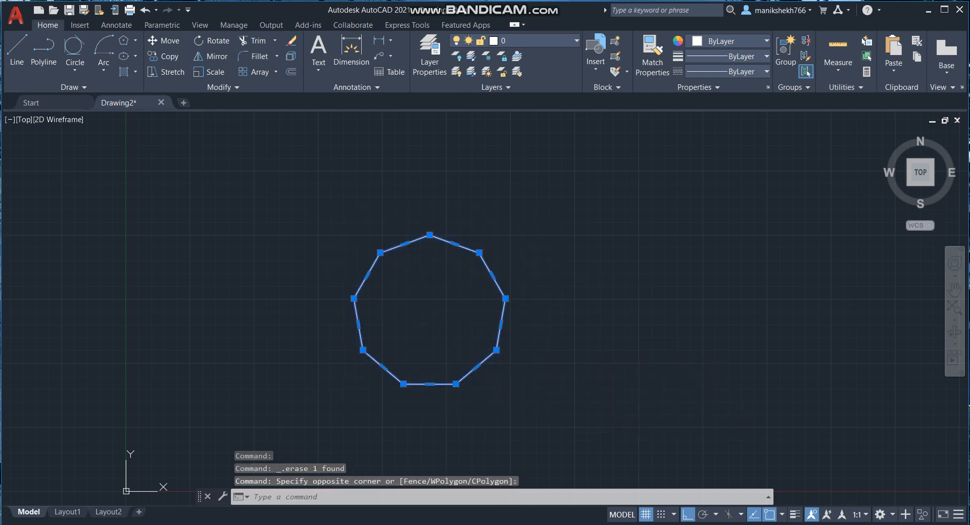
pyautogui.press('Delete')
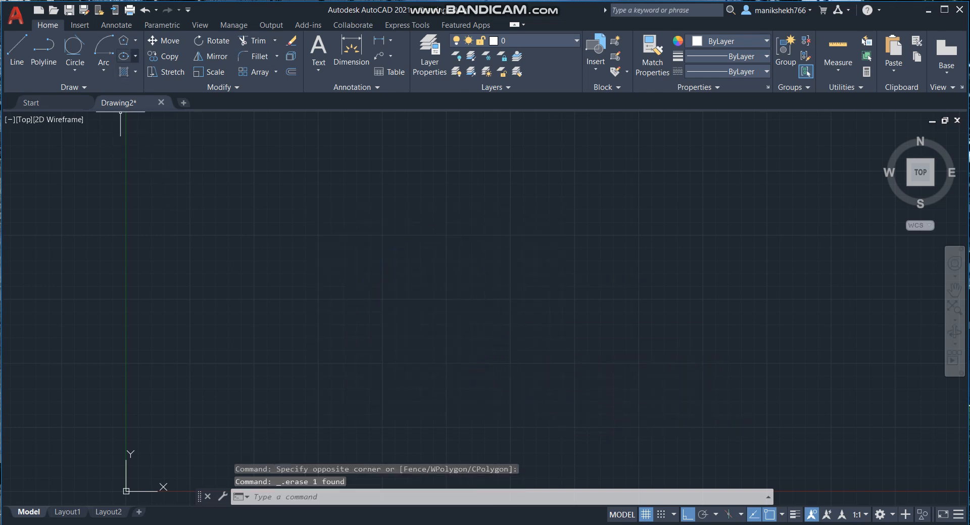
# Draw a wide, flat ellipse with the Center method, its long axis horizontal and its height a little under a third of its width
pyautogui.click(135, 56)
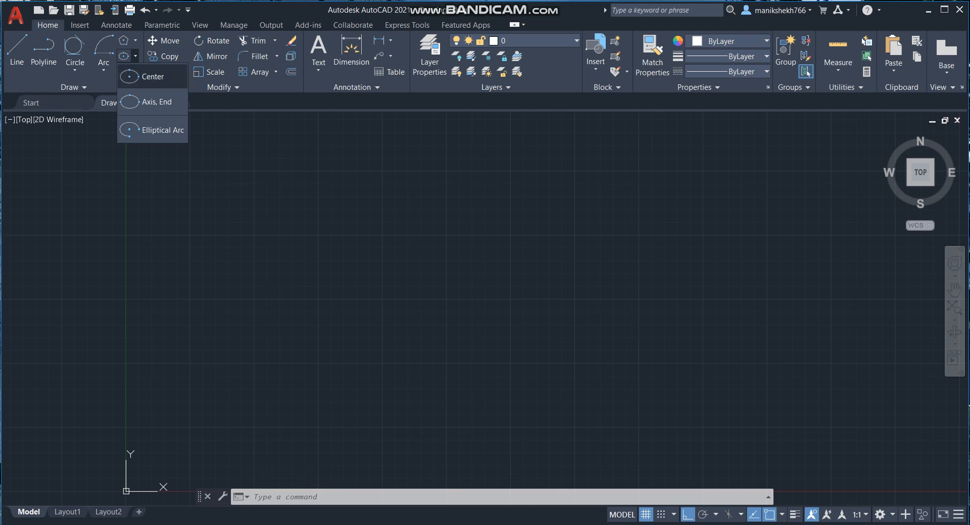
pyautogui.click(152, 76)
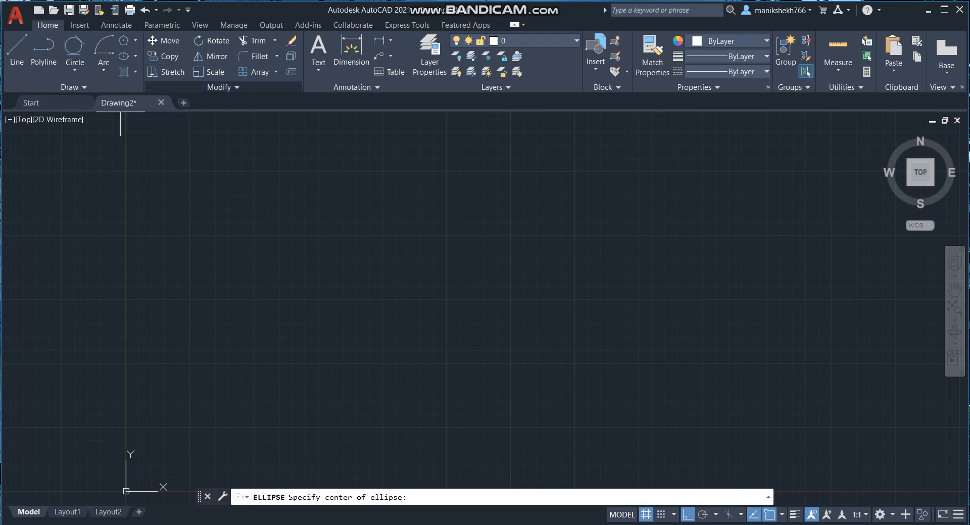
pyautogui.click(383, 299)
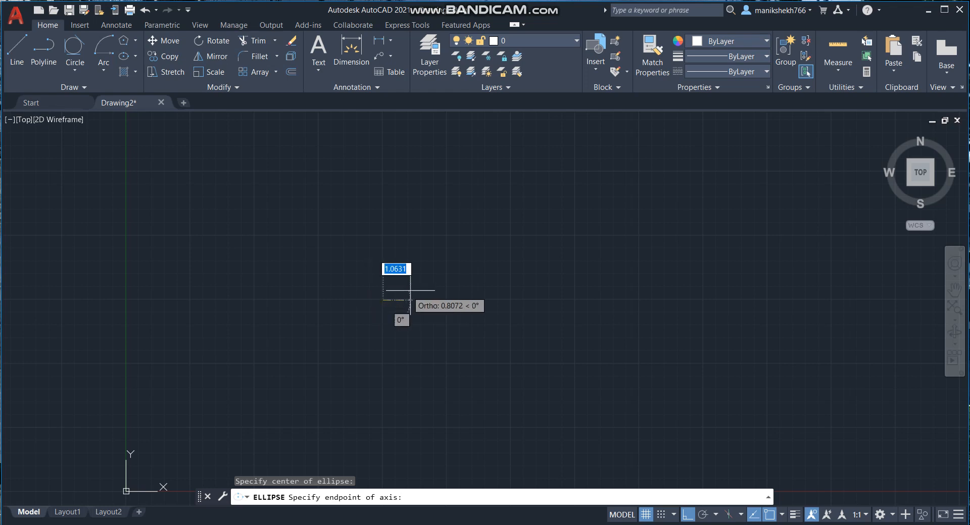
pyautogui.click(530, 301)
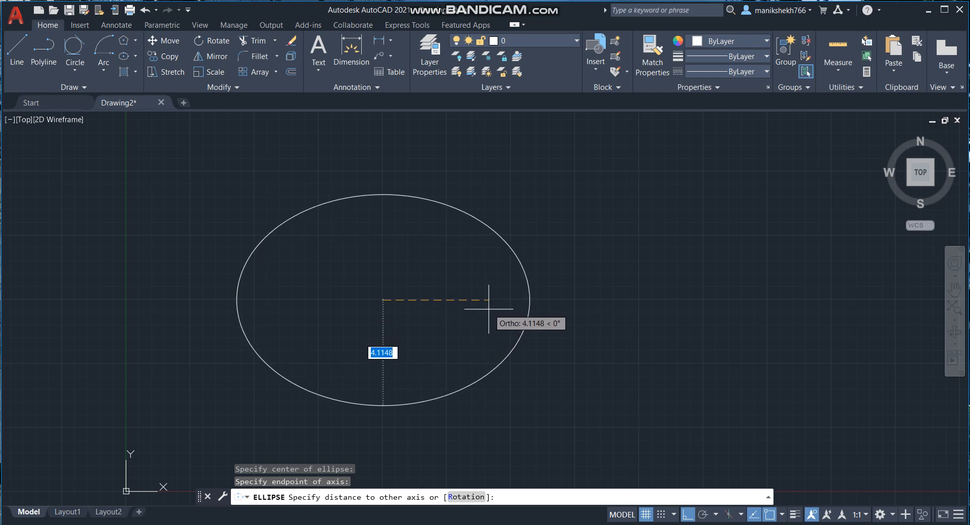
pyautogui.click(426, 300)
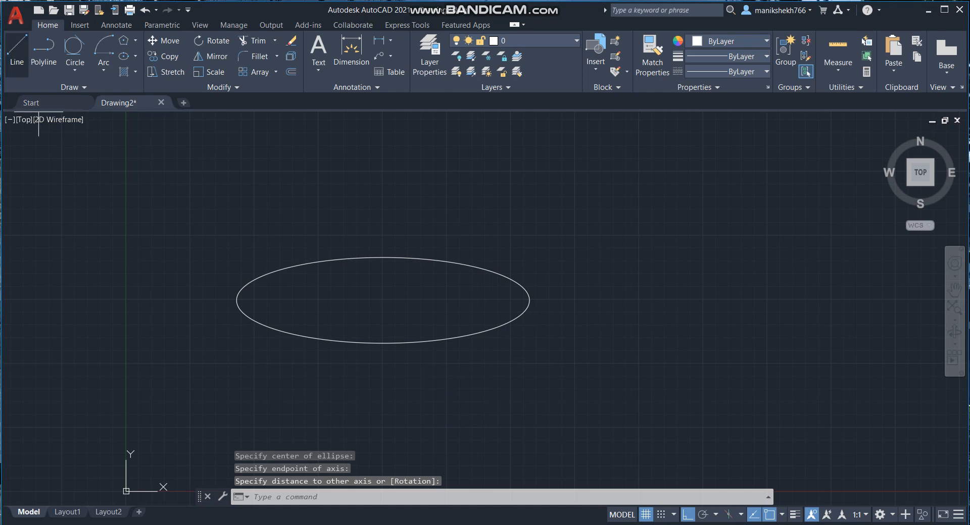
# Draw an L-shaped pair of roughly equal lines beside the ellipse with Ortho on, about 7 units down and about 7 units to the right
pyautogui.click(16, 48)
pyautogui.click(557, 217)
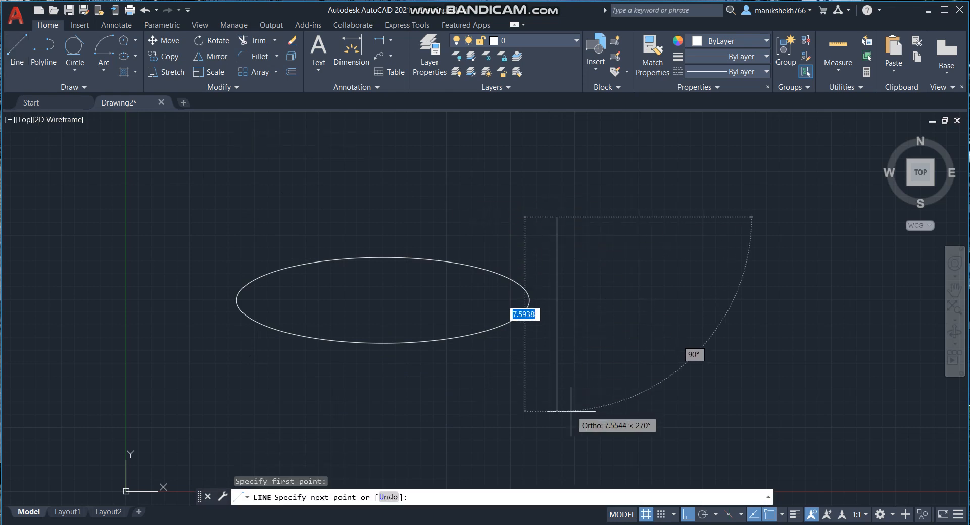
pyautogui.click(569, 400)
pyautogui.click(748, 399)
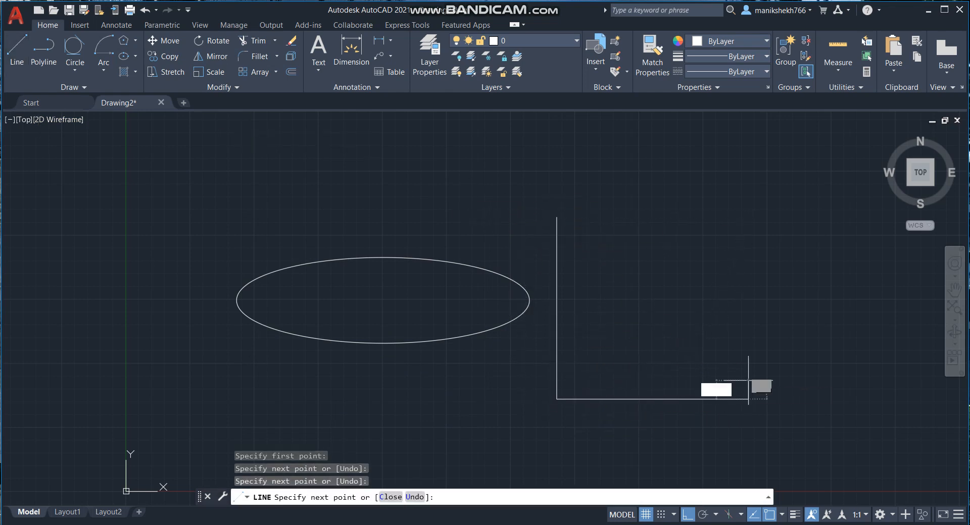
pyautogui.press('Return')
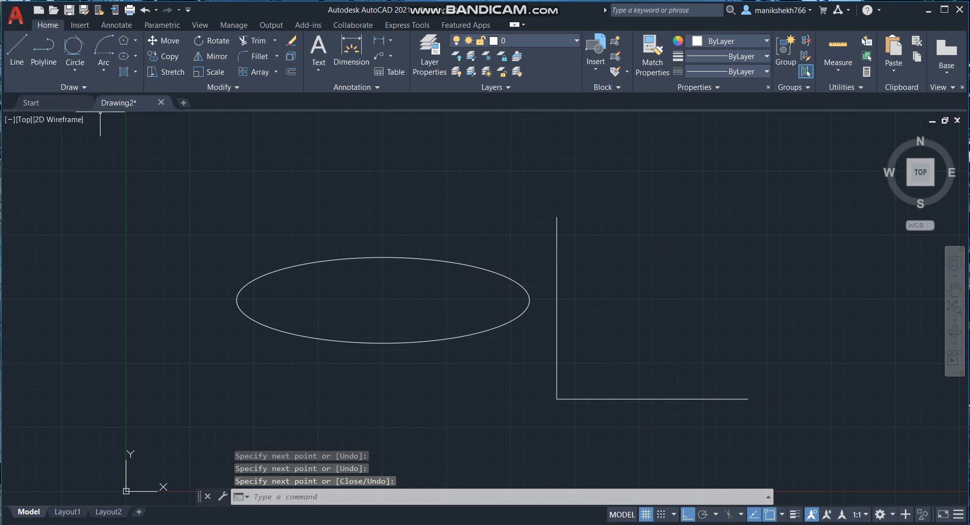
# Start an Axis, End ellipse using the L-shaped pair of lines as reference
pyautogui.click(135, 57)
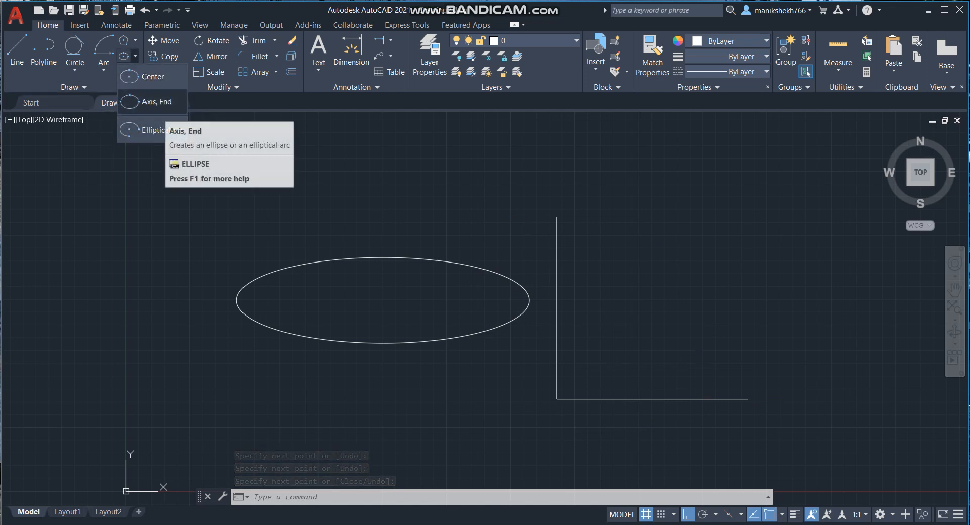
pyautogui.click(151, 102)
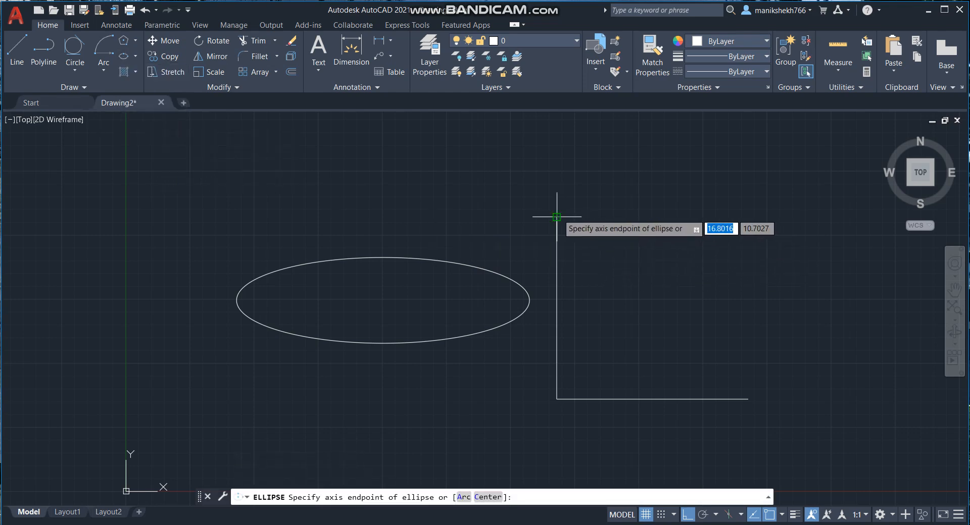